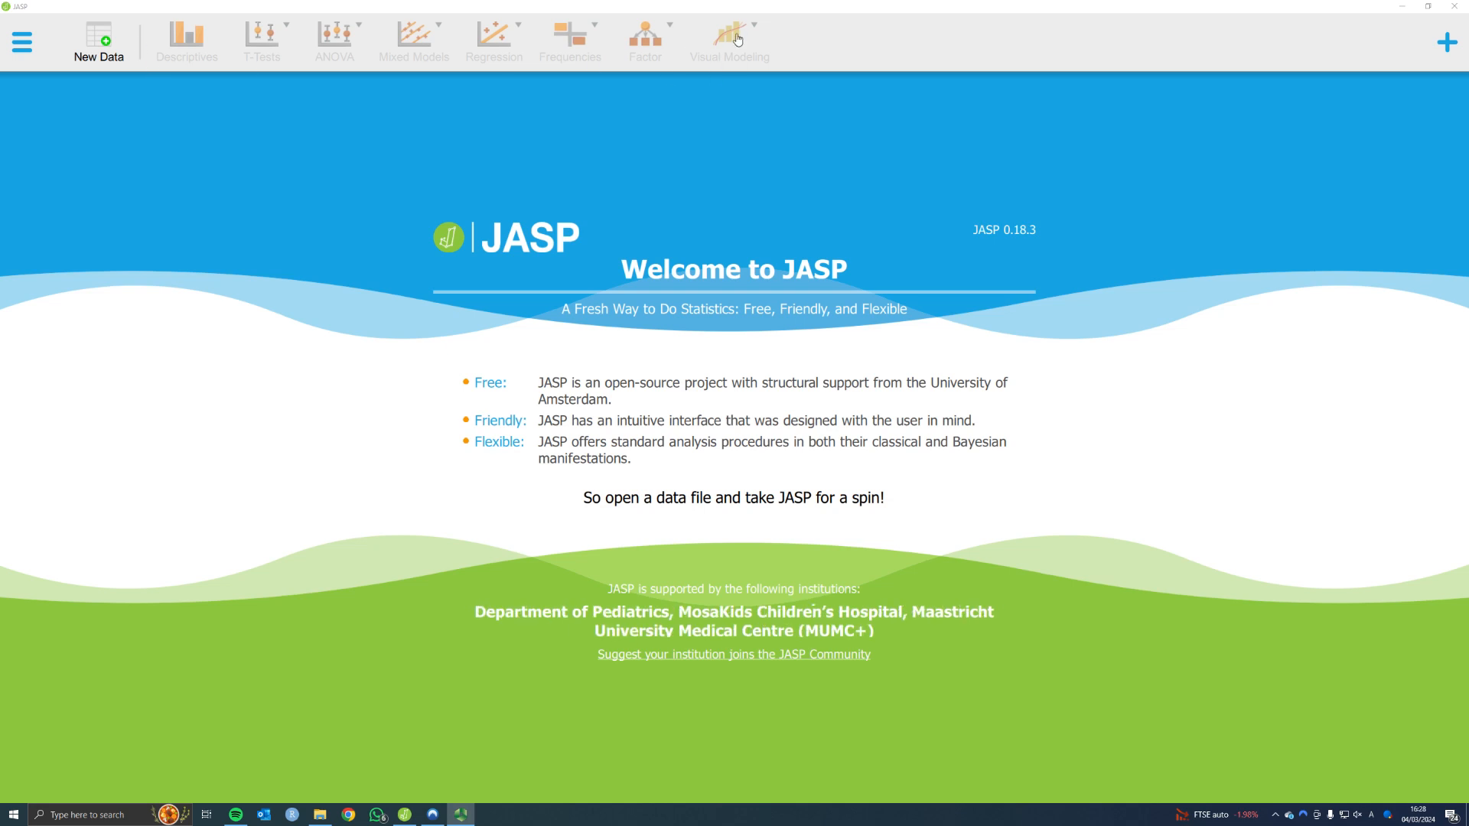
Look through the list of additional analysis modules that can be enabled, and close it again
{"action": "left_click", "coordinate": [1445, 47]}
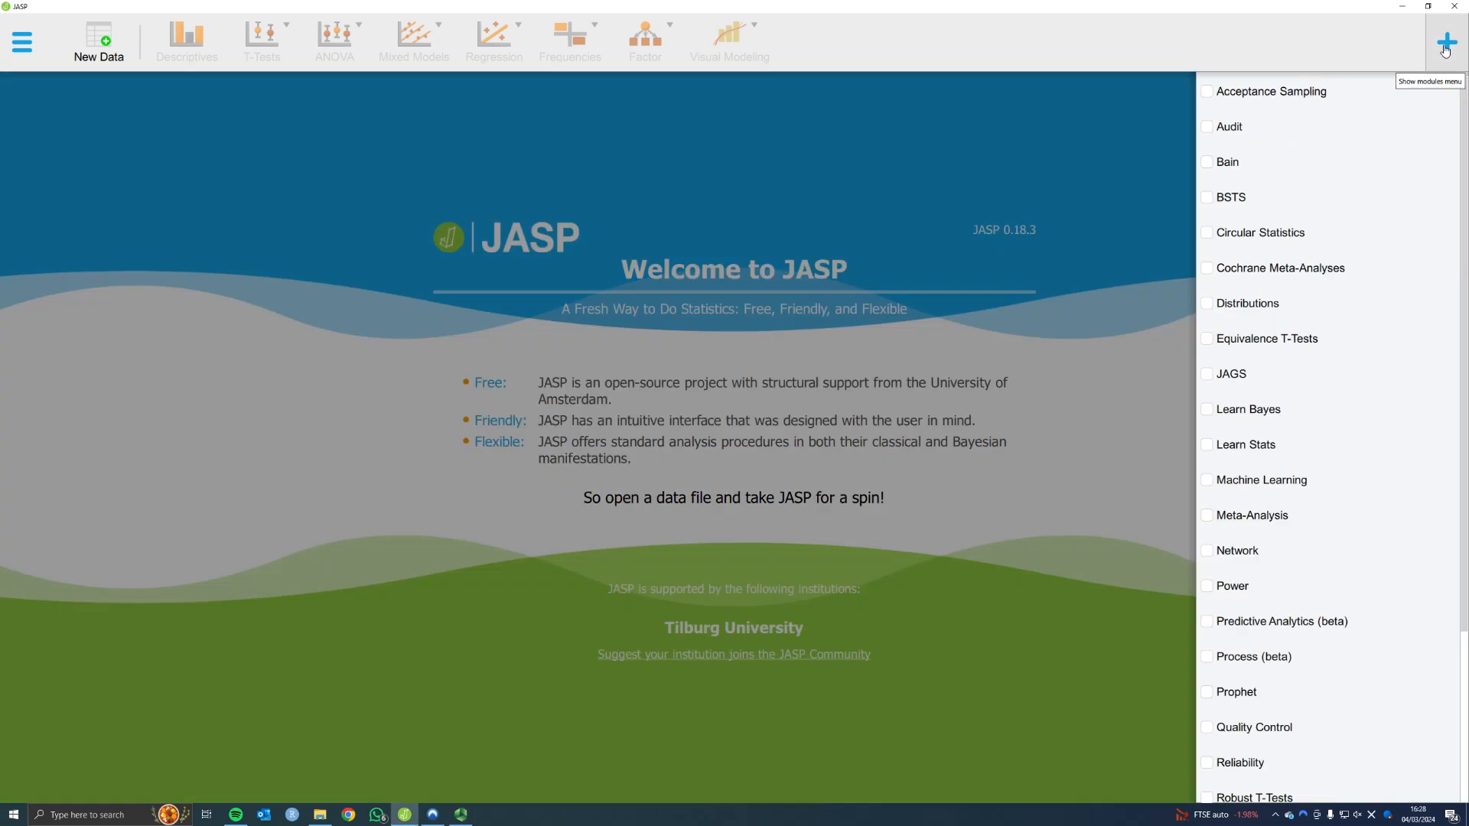
{"action": "scroll", "coordinate": [1343, 519], "scroll_direction": "down", "scroll_amount": 5}
{"action": "scroll", "coordinate": [1339, 530], "scroll_direction": "up", "scroll_amount": 5}
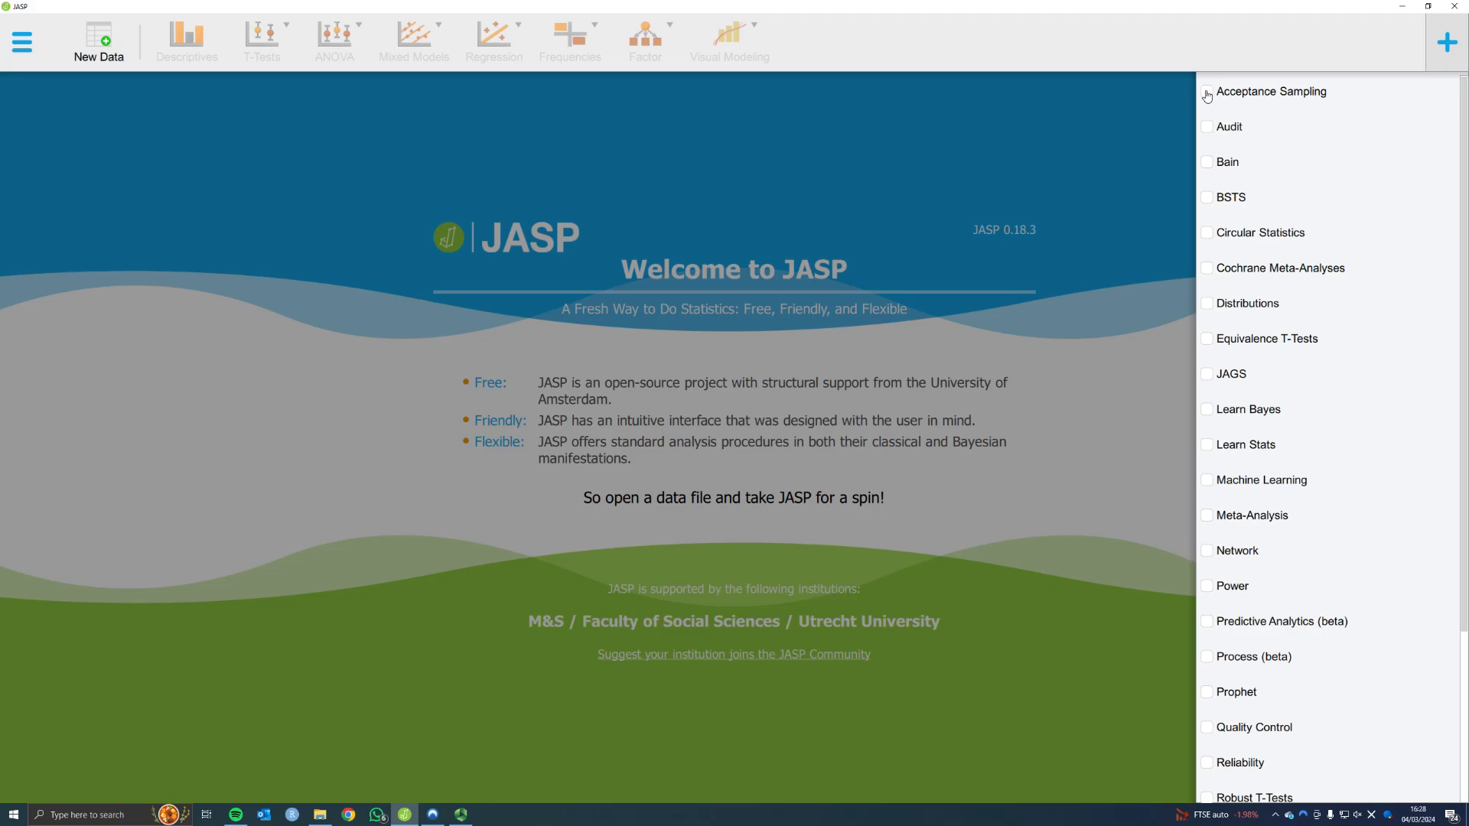
{"action": "scroll", "coordinate": [1288, 390], "scroll_direction": "down", "scroll_amount": 2}
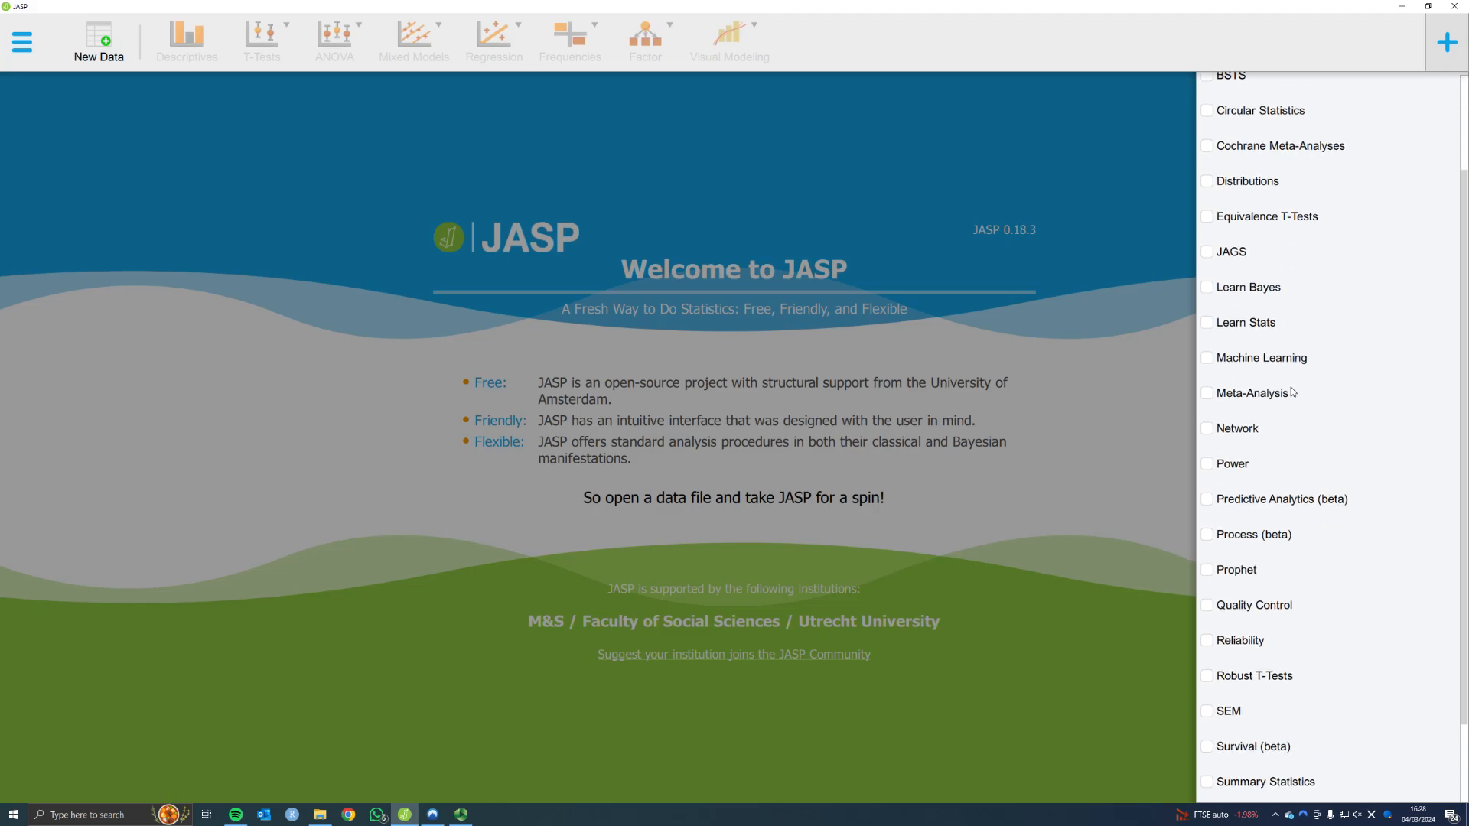
{"action": "scroll", "coordinate": [1291, 391], "scroll_direction": "up", "scroll_amount": 3}
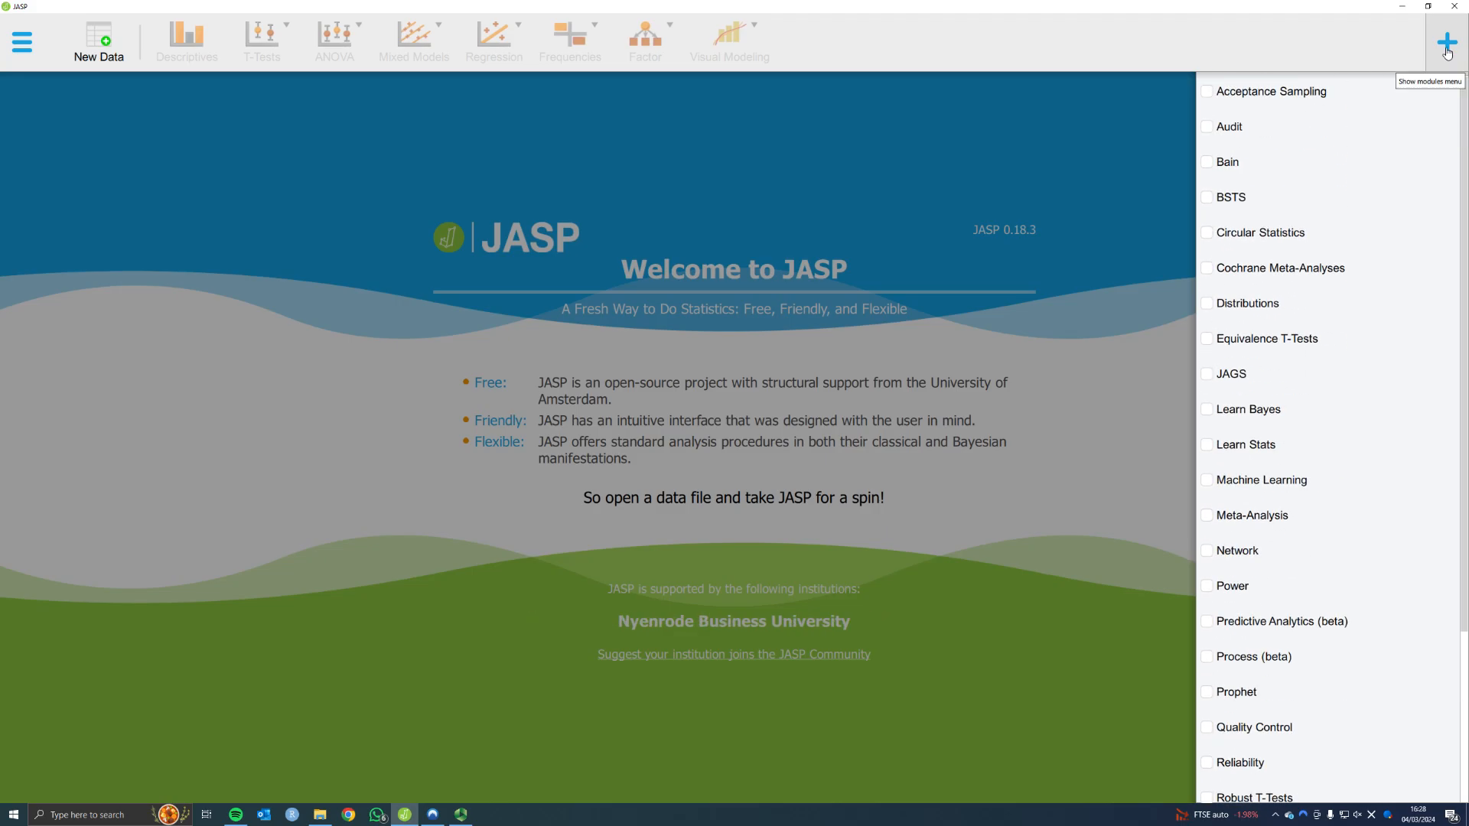
{"action": "left_click", "coordinate": [1447, 46]}
Switch to the Exploring data workbook in Excel and enlarge the sheet to examine its Group and Variable columns
{"action": "key", "text": "alt+Tab"}
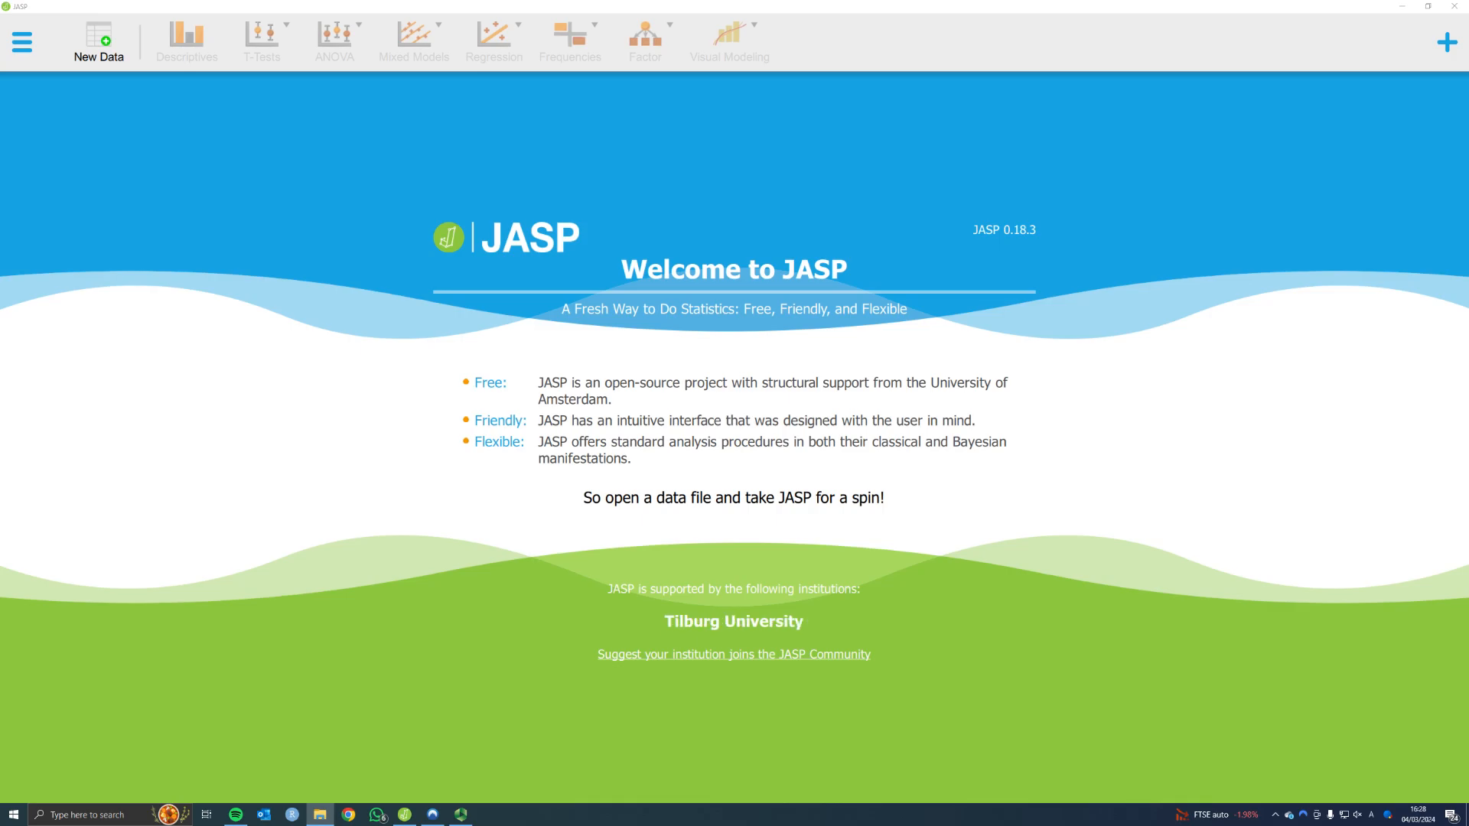
{"action": "key", "text": "alt+Tab"}
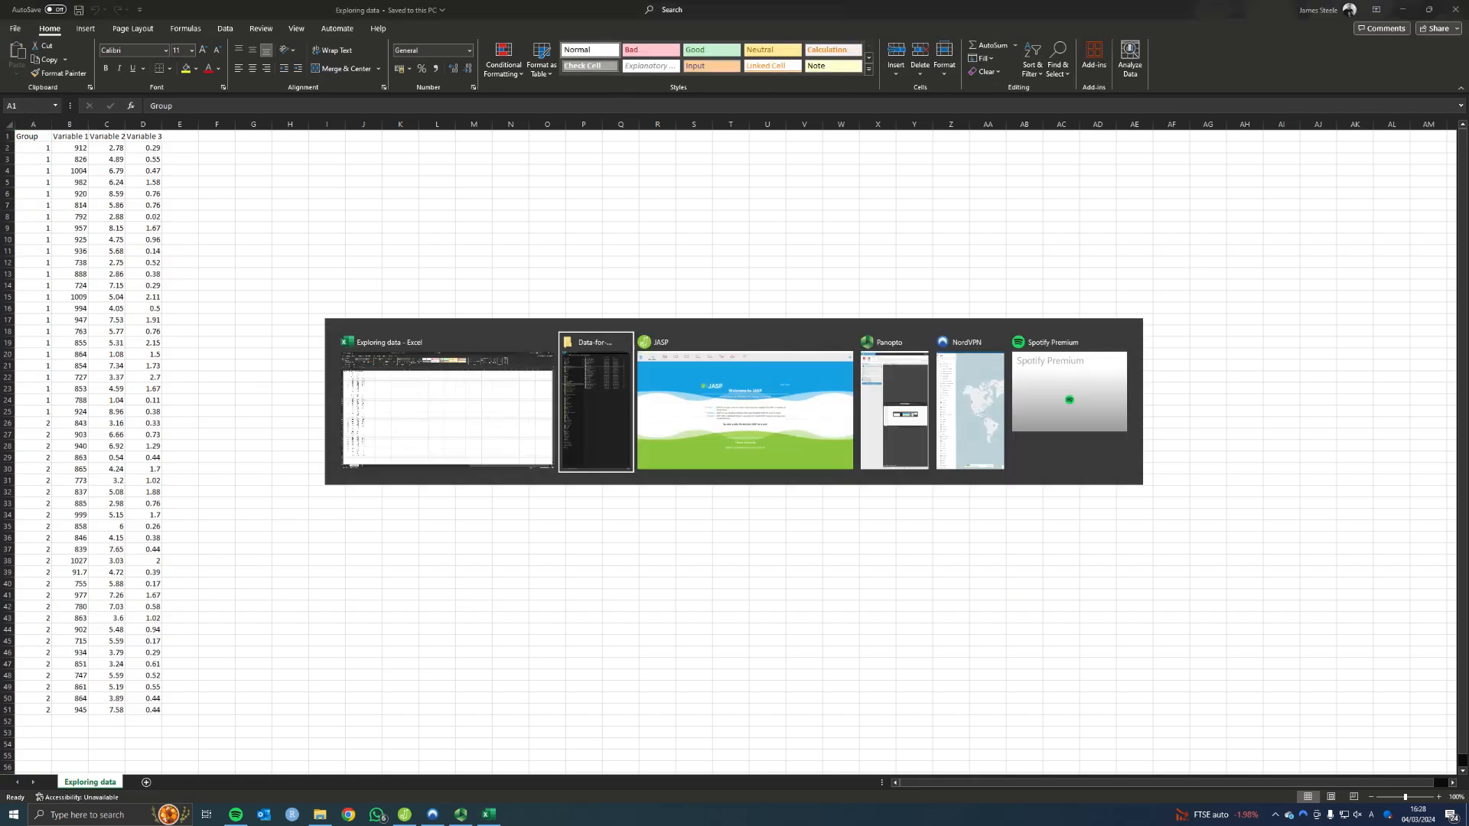
{"action": "key", "text": "alt+Tab"}
{"action": "key", "text": "alt+Tab"}
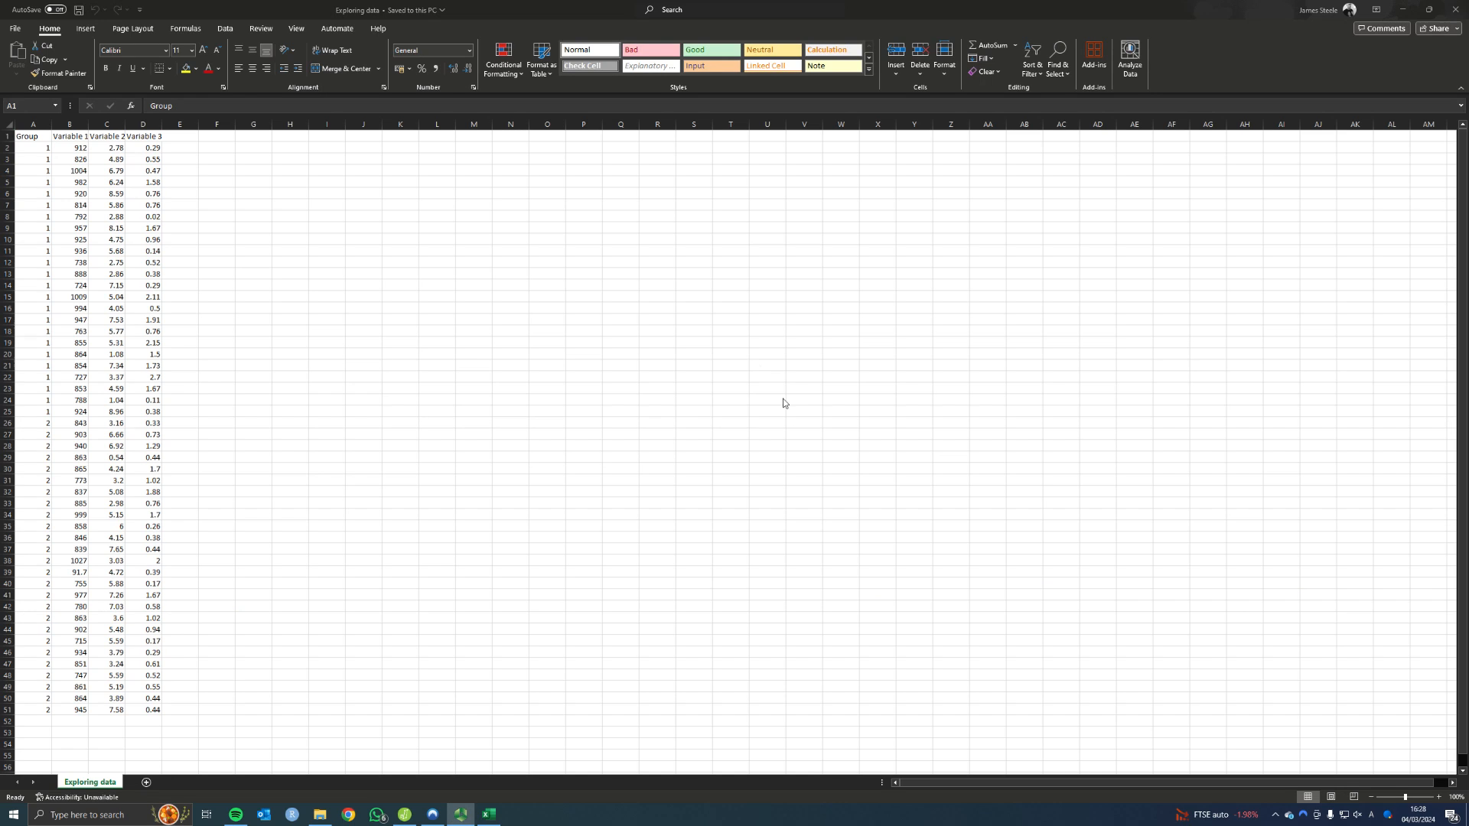
{"action": "scroll", "coordinate": [233, 238], "scroll_direction": "up", "scroll_amount": 3, "text": "ctrl"}
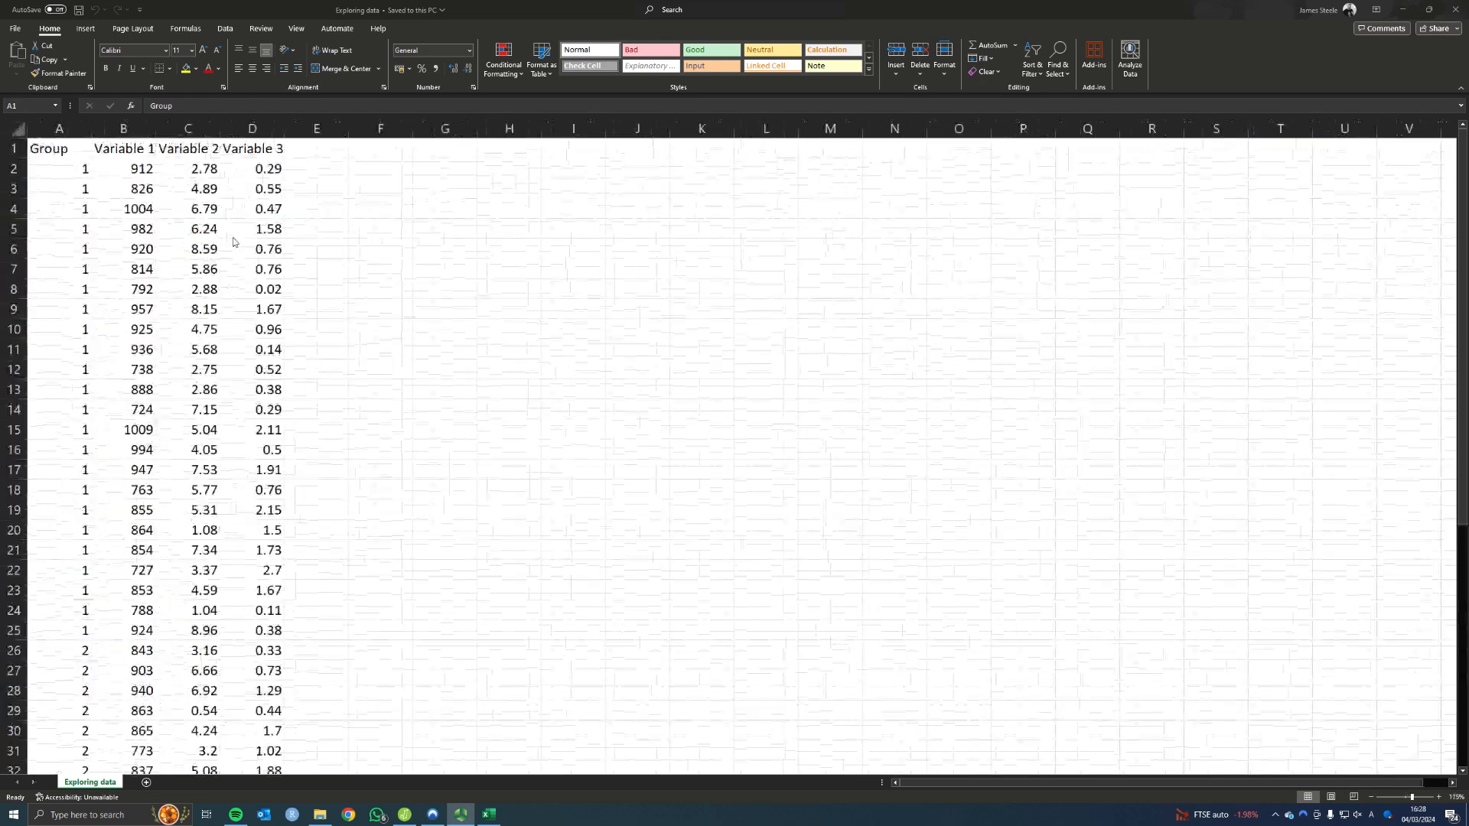
{"action": "scroll", "coordinate": [123, 283], "scroll_direction": "down", "scroll_amount": 1}
{"action": "scroll", "coordinate": [100, 256], "scroll_direction": "up", "scroll_amount": 1}
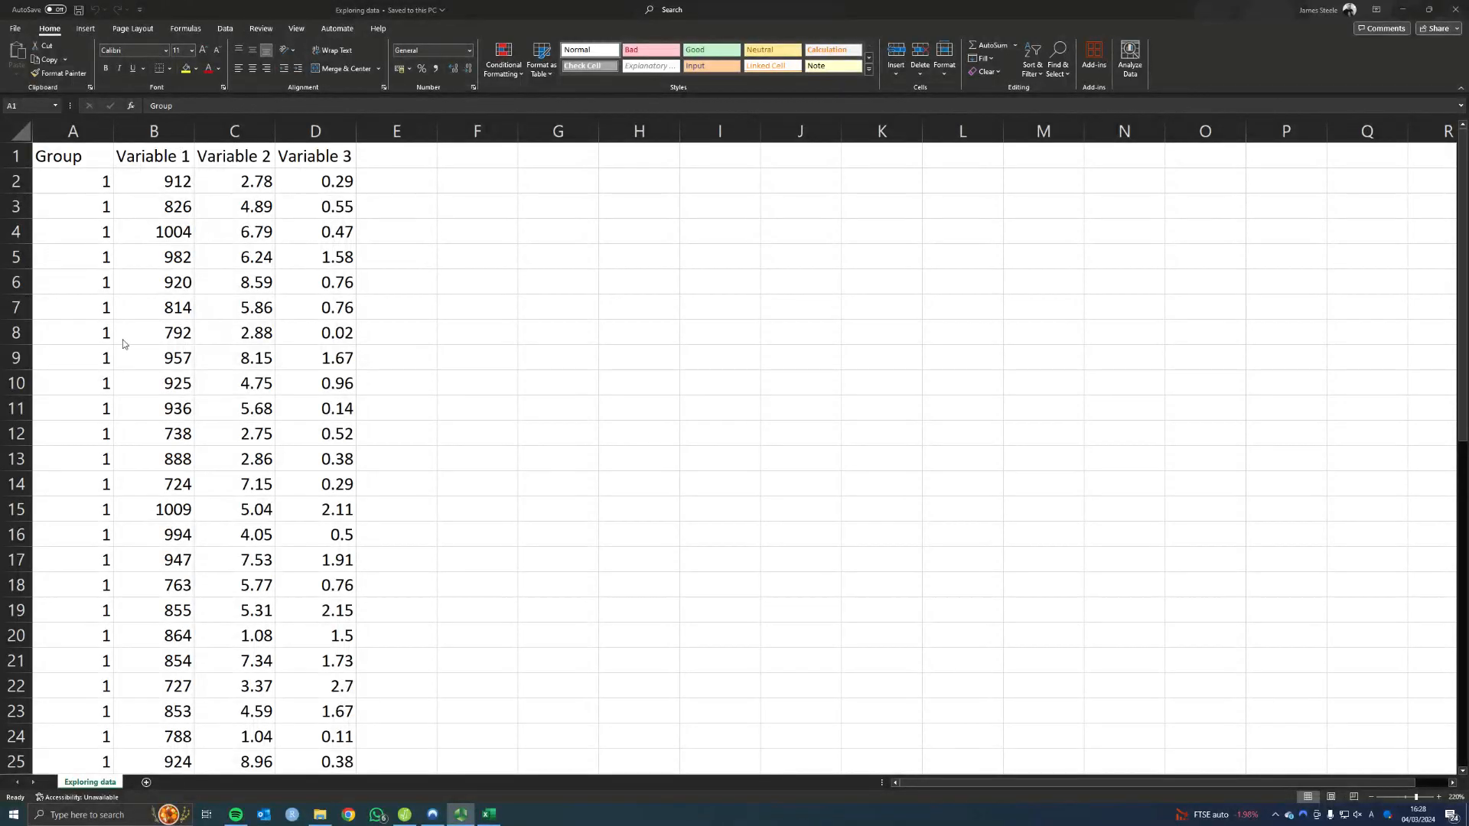
{"action": "scroll", "coordinate": [115, 344], "scroll_direction": "down", "scroll_amount": 14}
{"action": "scroll", "coordinate": [77, 354], "scroll_direction": "up", "scroll_amount": 14}
Check the file formats offered for saving a copy in the Data-for-handbook-upload folder, including CSV, and return to the sheet without saving
{"action": "left_click", "coordinate": [15, 29]}
{"action": "left_click", "coordinate": [43, 207]}
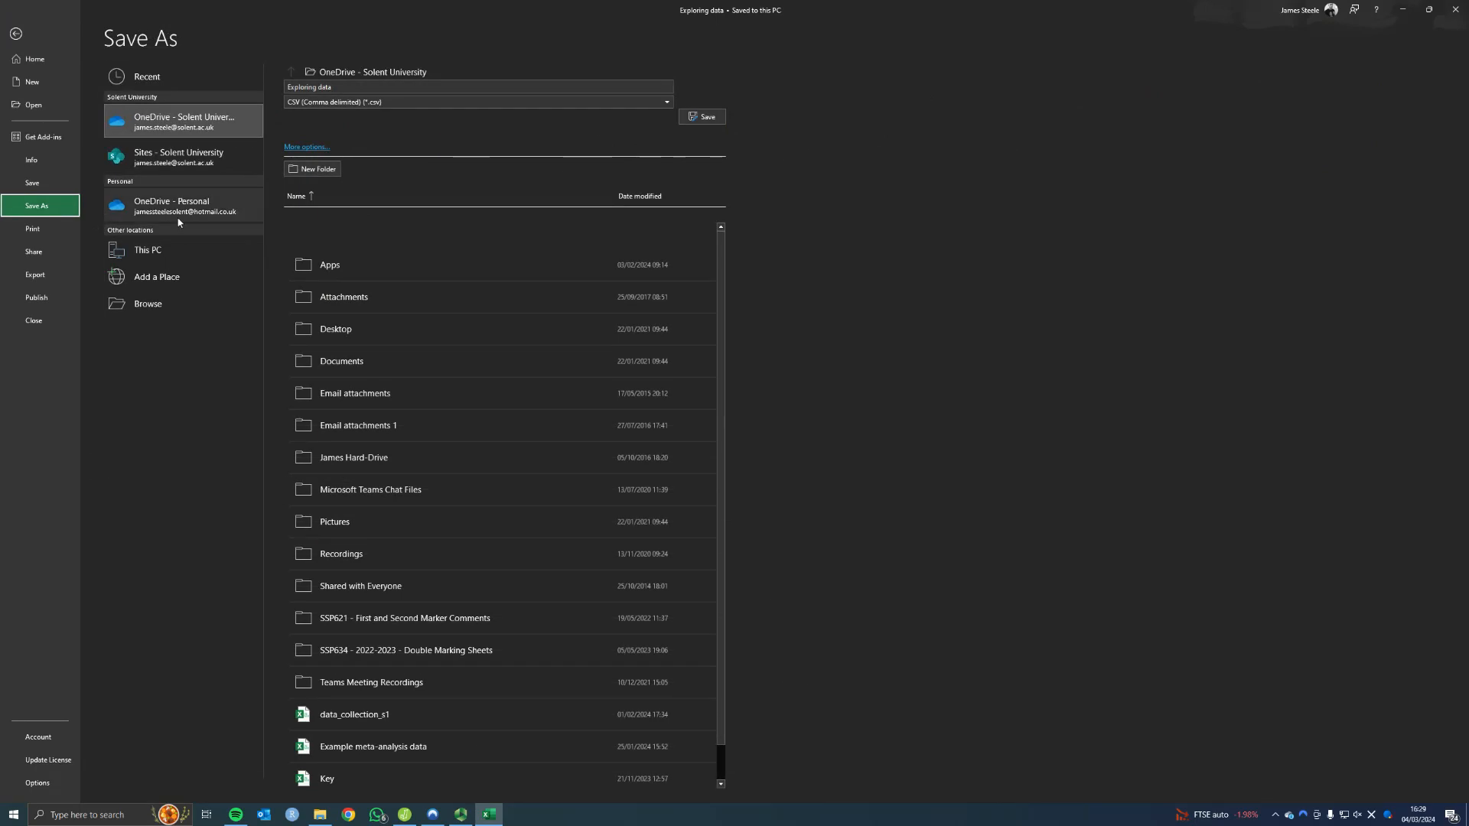
{"action": "left_click", "coordinate": [157, 249]}
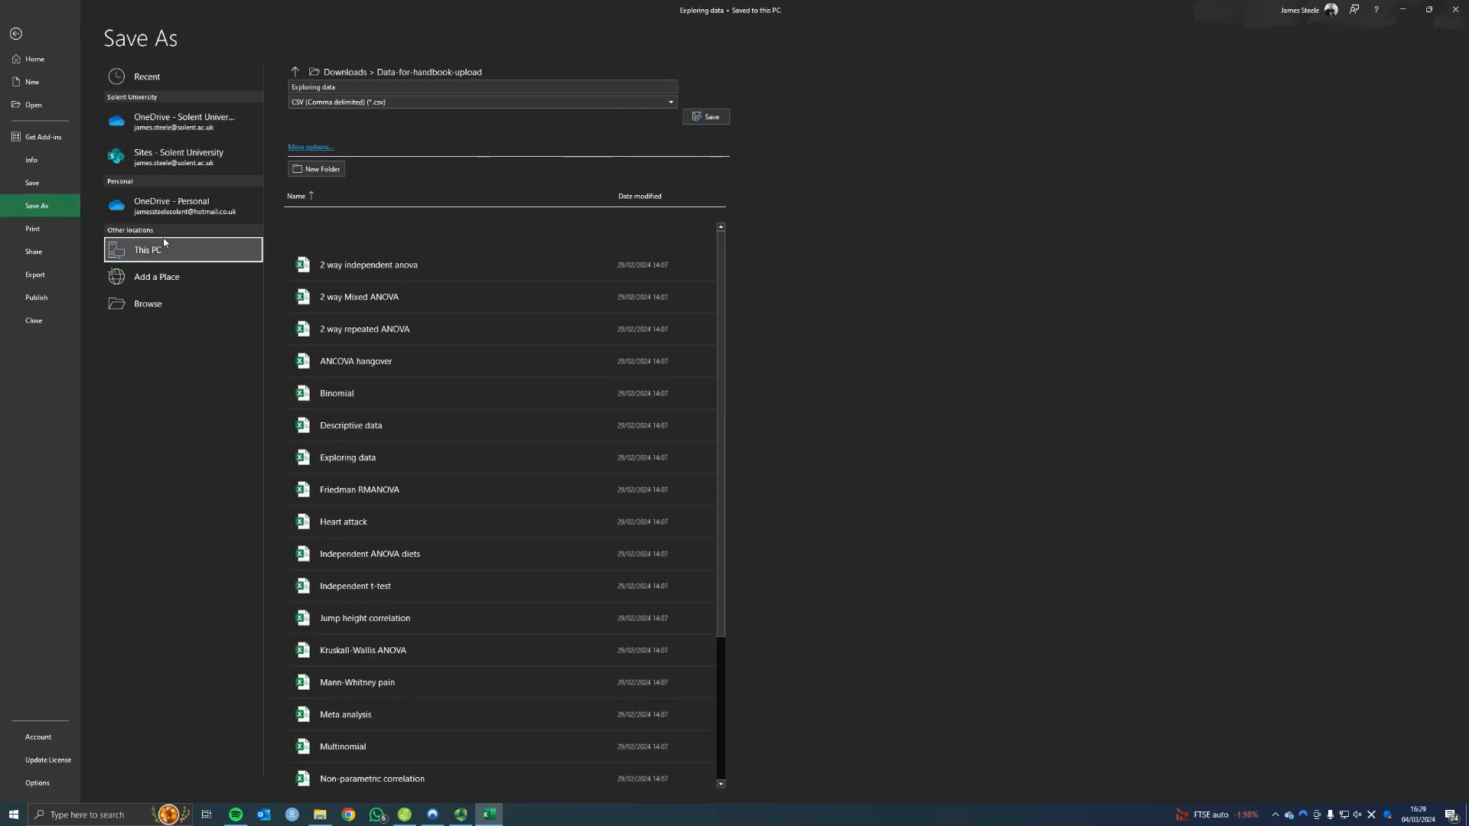
{"action": "left_click", "coordinate": [392, 101]}
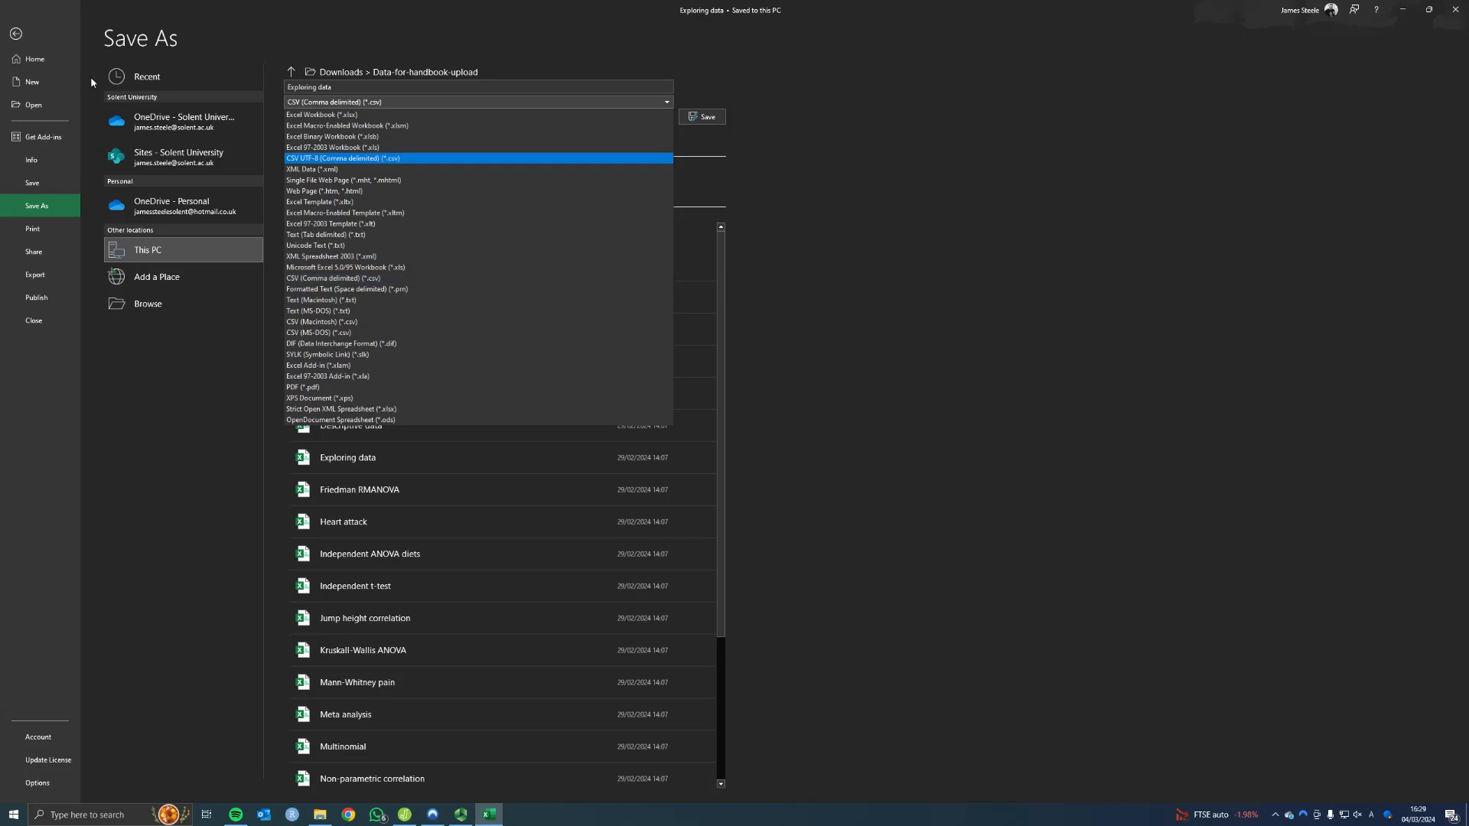
{"action": "left_click", "coordinate": [25, 31]}
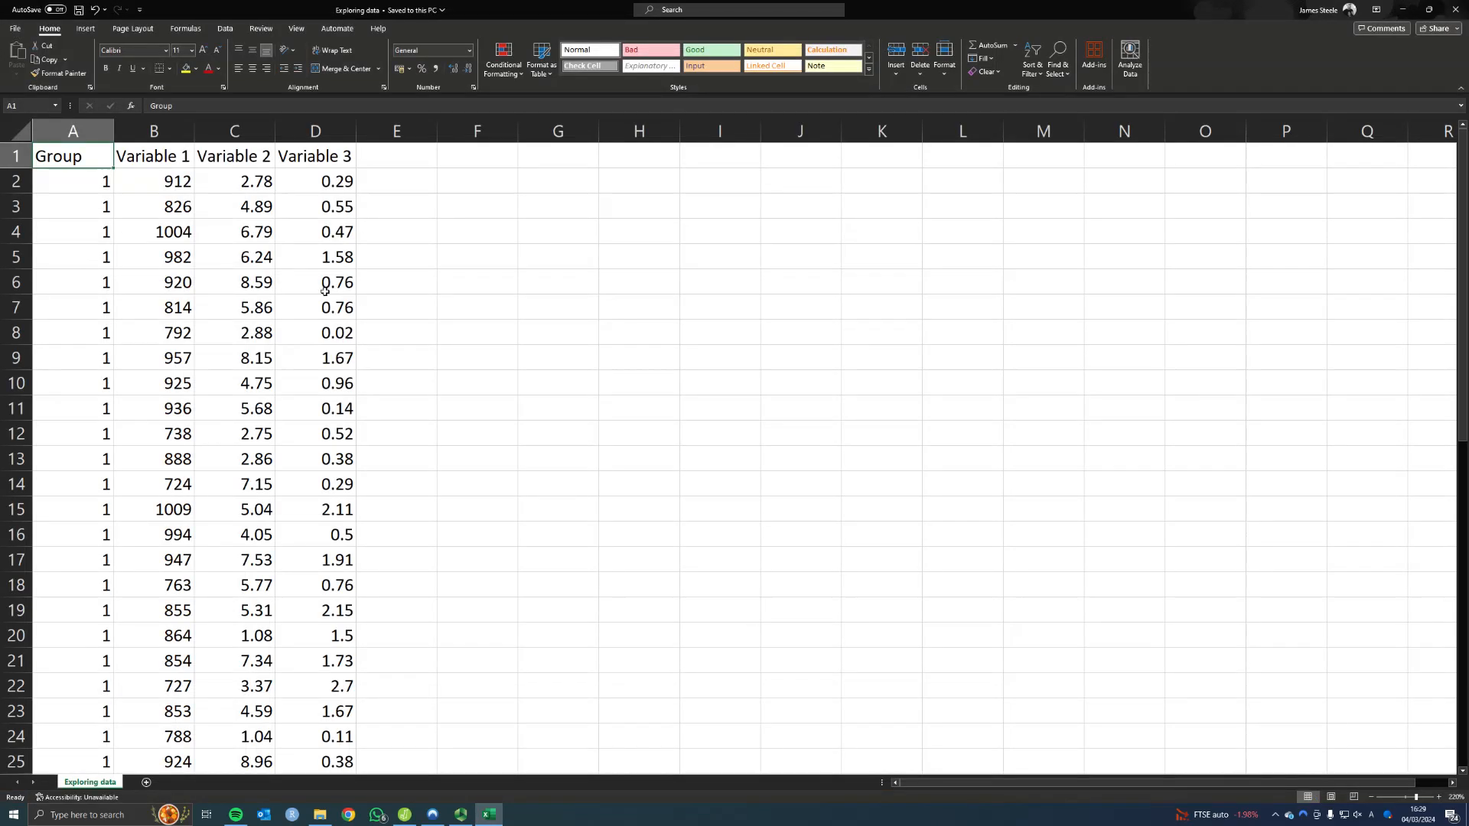
Inspect the header row and the Group, Variable 1, Variable 2 and Variable 3 columns by selecting each one
{"action": "left_click", "coordinate": [396, 200]}
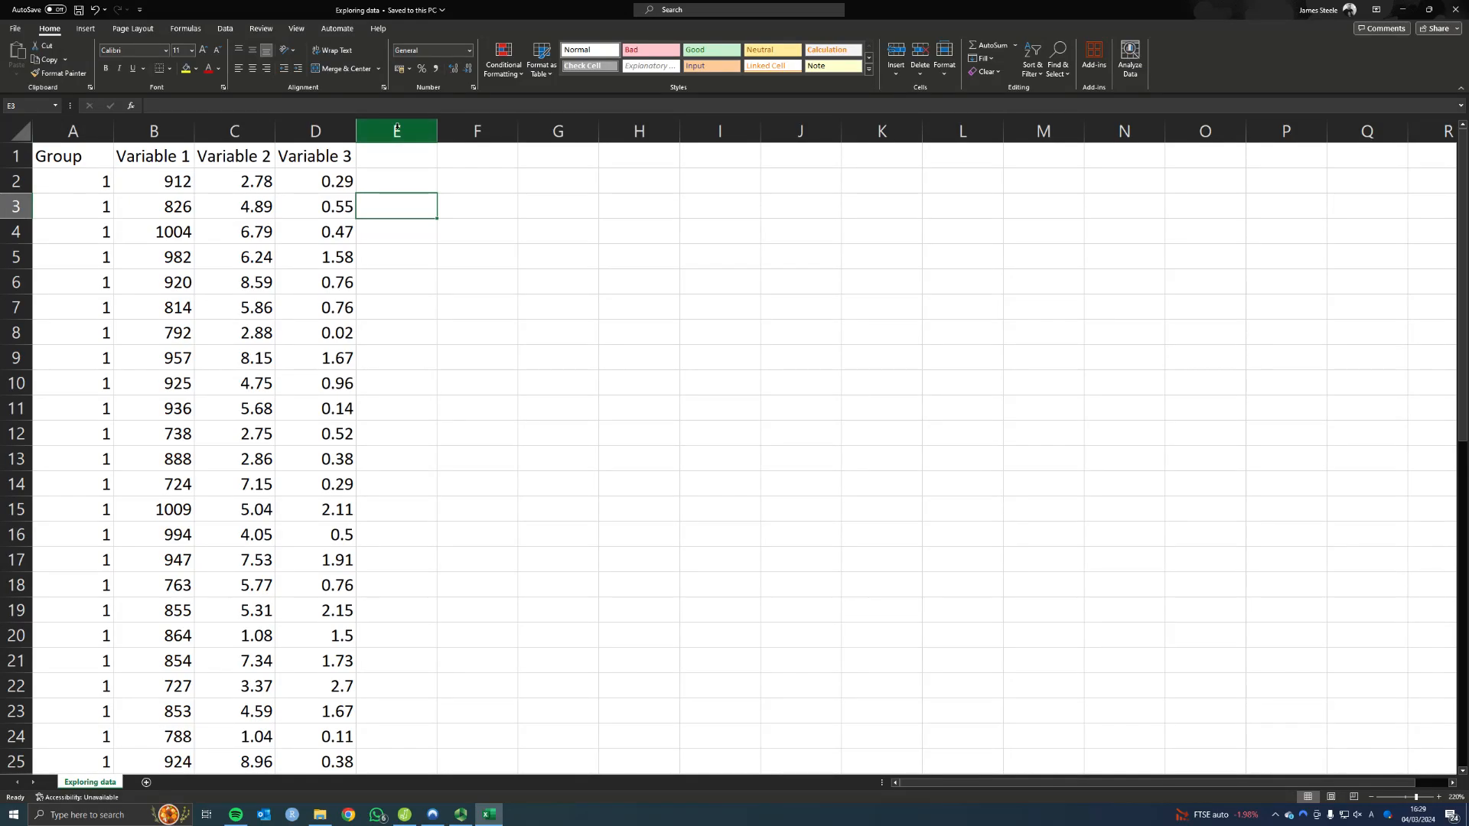
{"action": "left_click", "coordinate": [14, 156]}
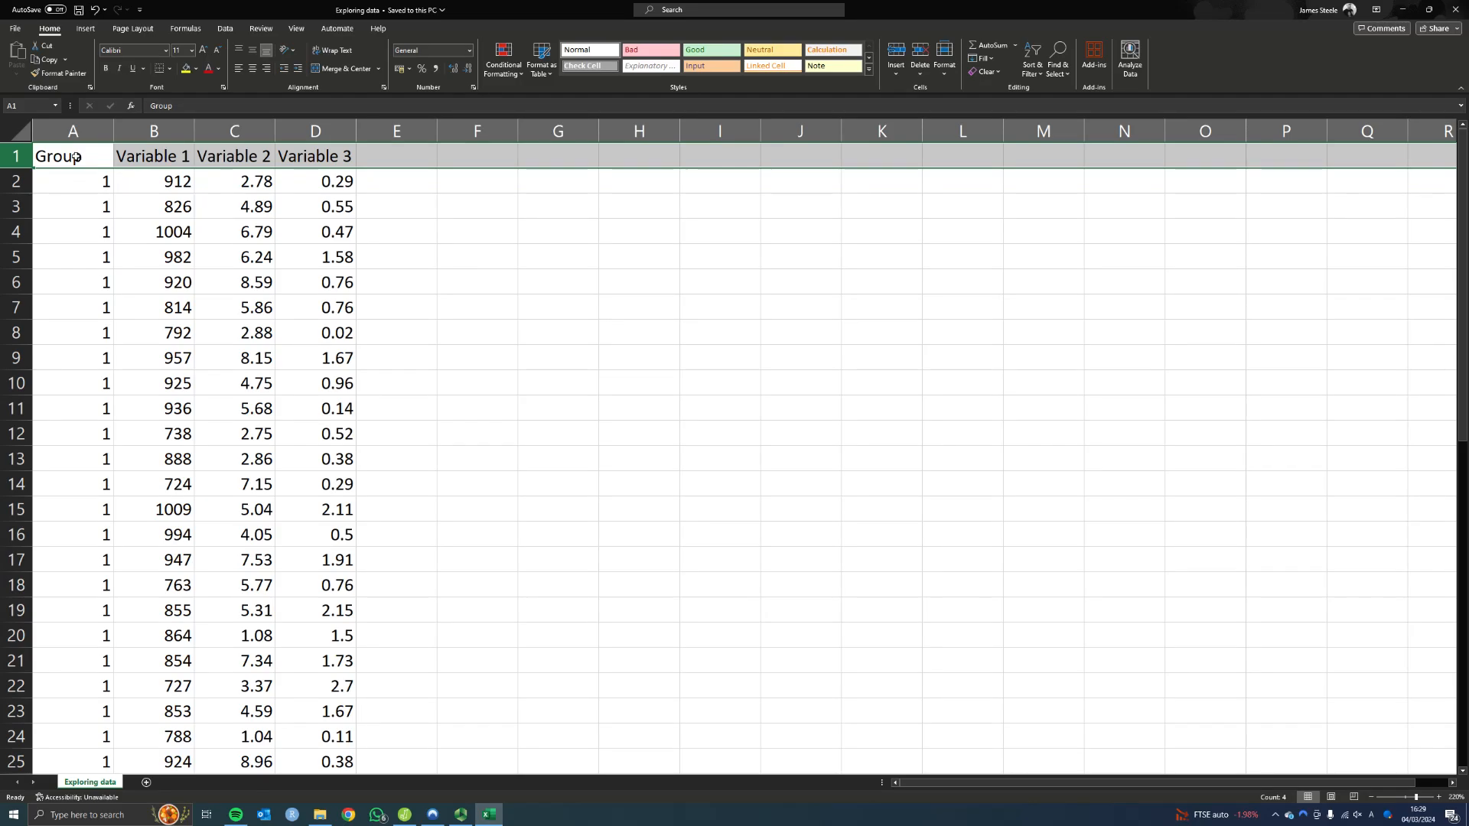
{"action": "left_click", "coordinate": [76, 157]}
{"action": "left_click", "coordinate": [75, 132]}
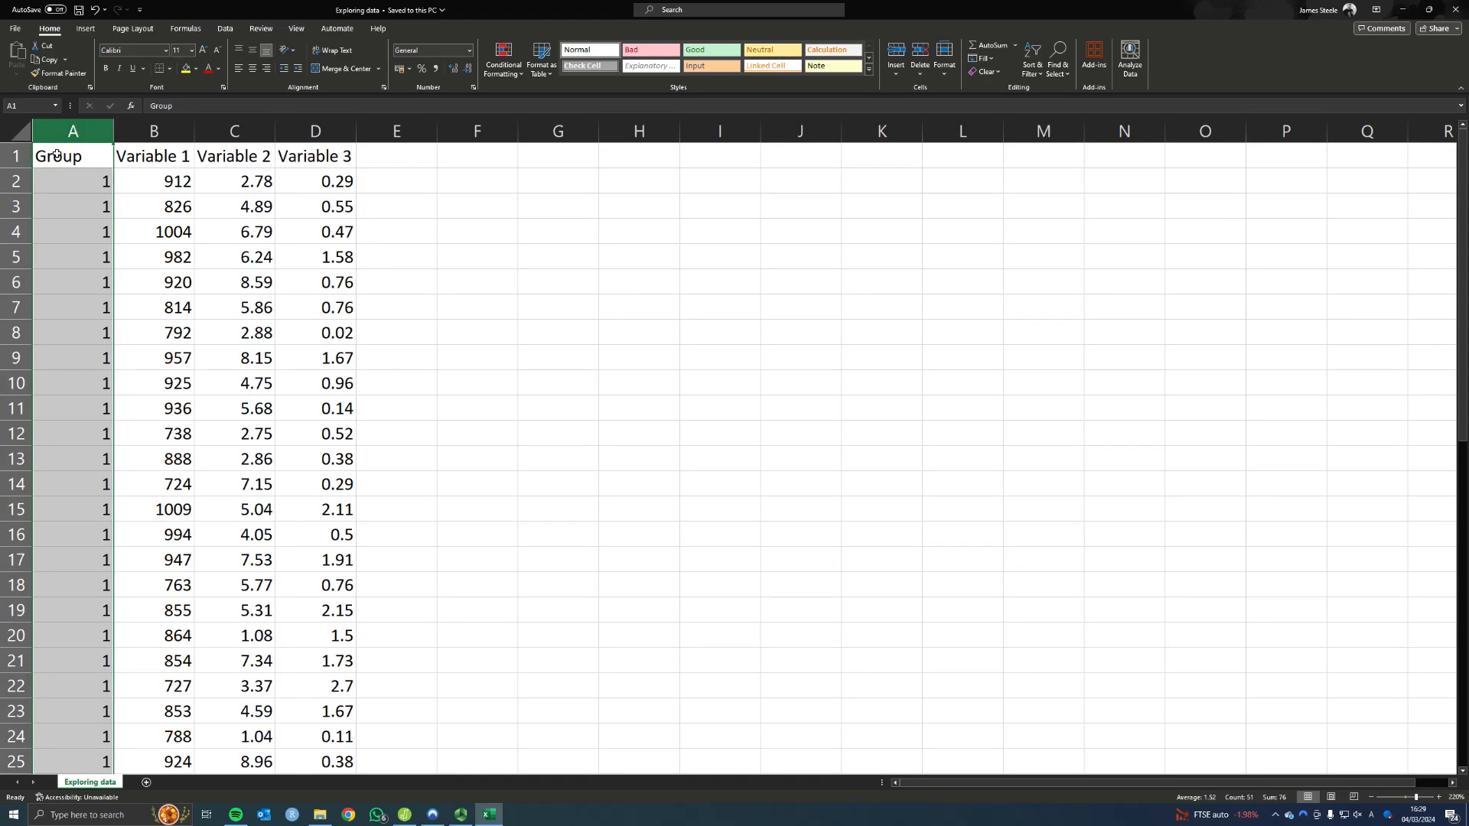
{"action": "left_click", "coordinate": [140, 131]}
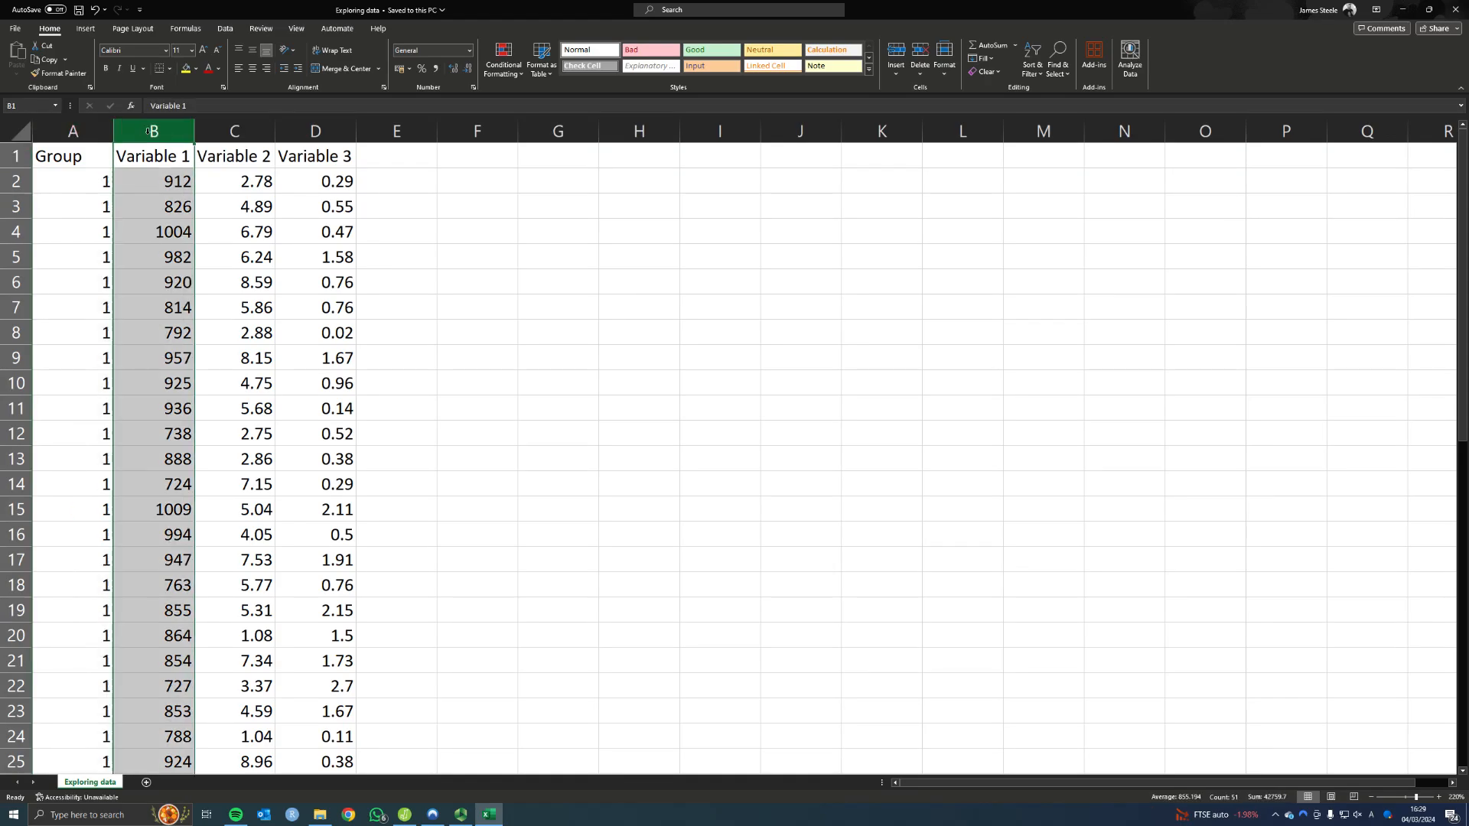
{"action": "left_click", "coordinate": [230, 130]}
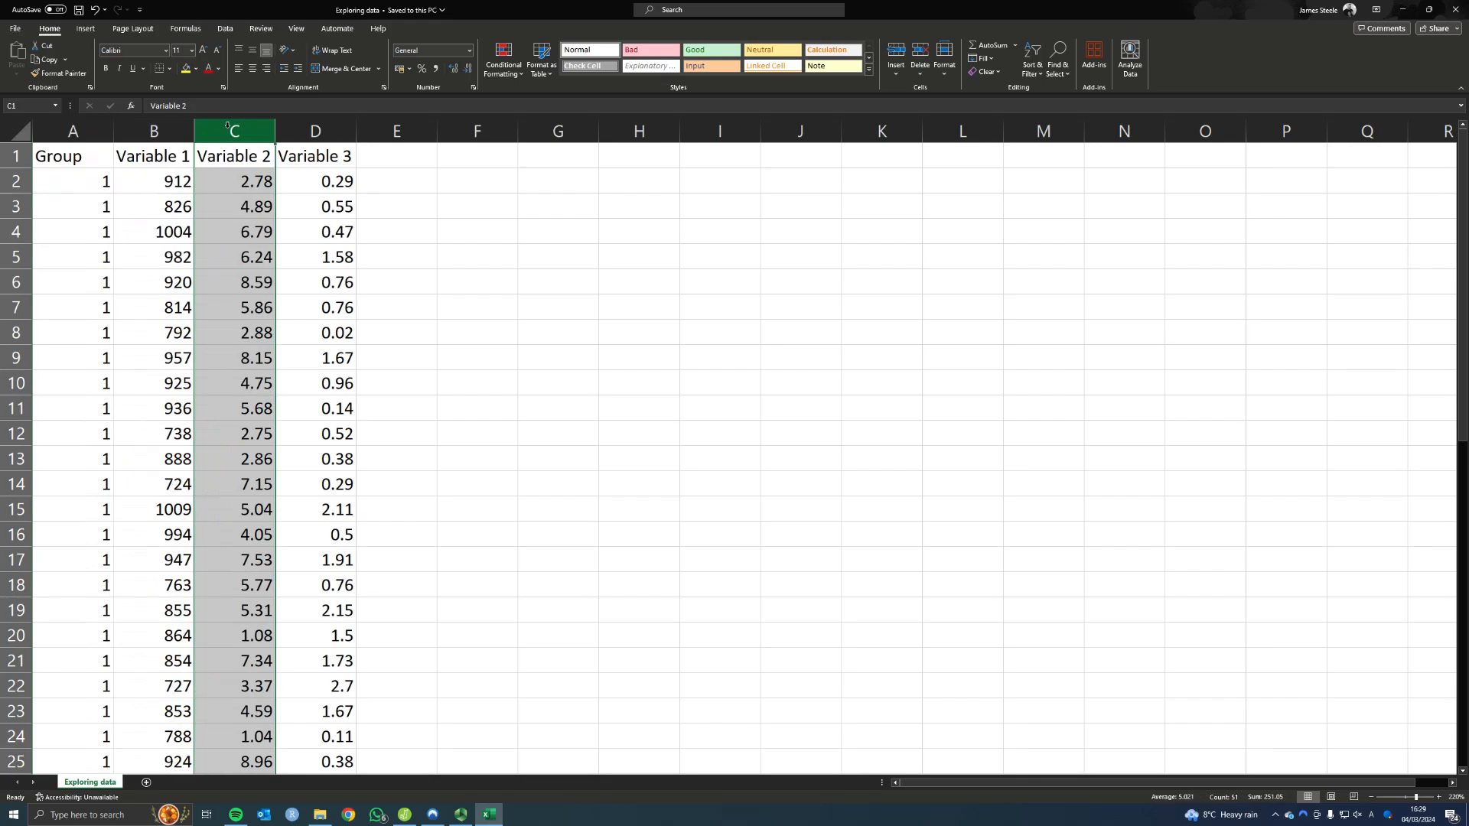
{"action": "left_click", "coordinate": [307, 127]}
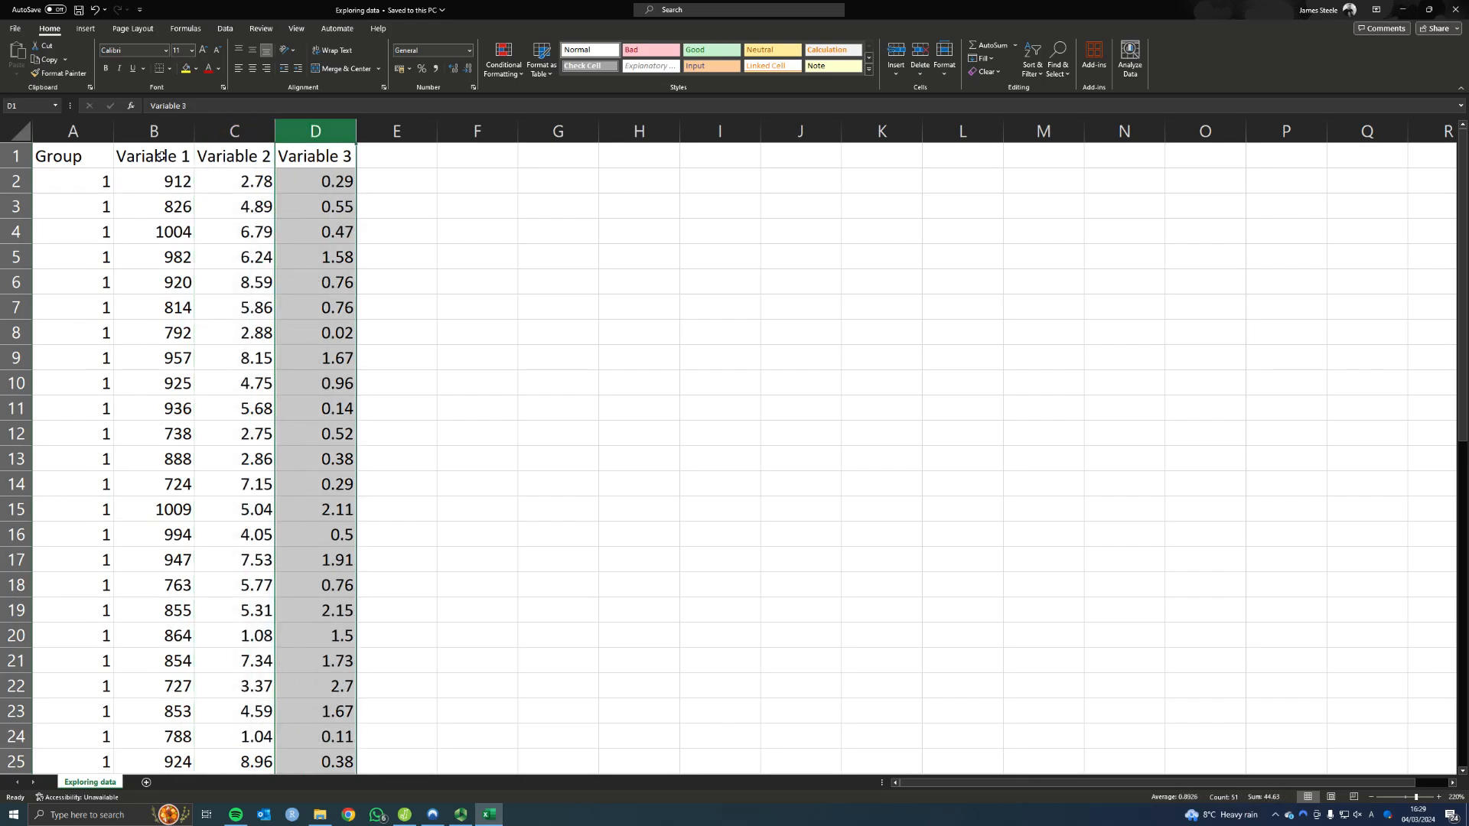
{"action": "left_click", "coordinate": [24, 157]}
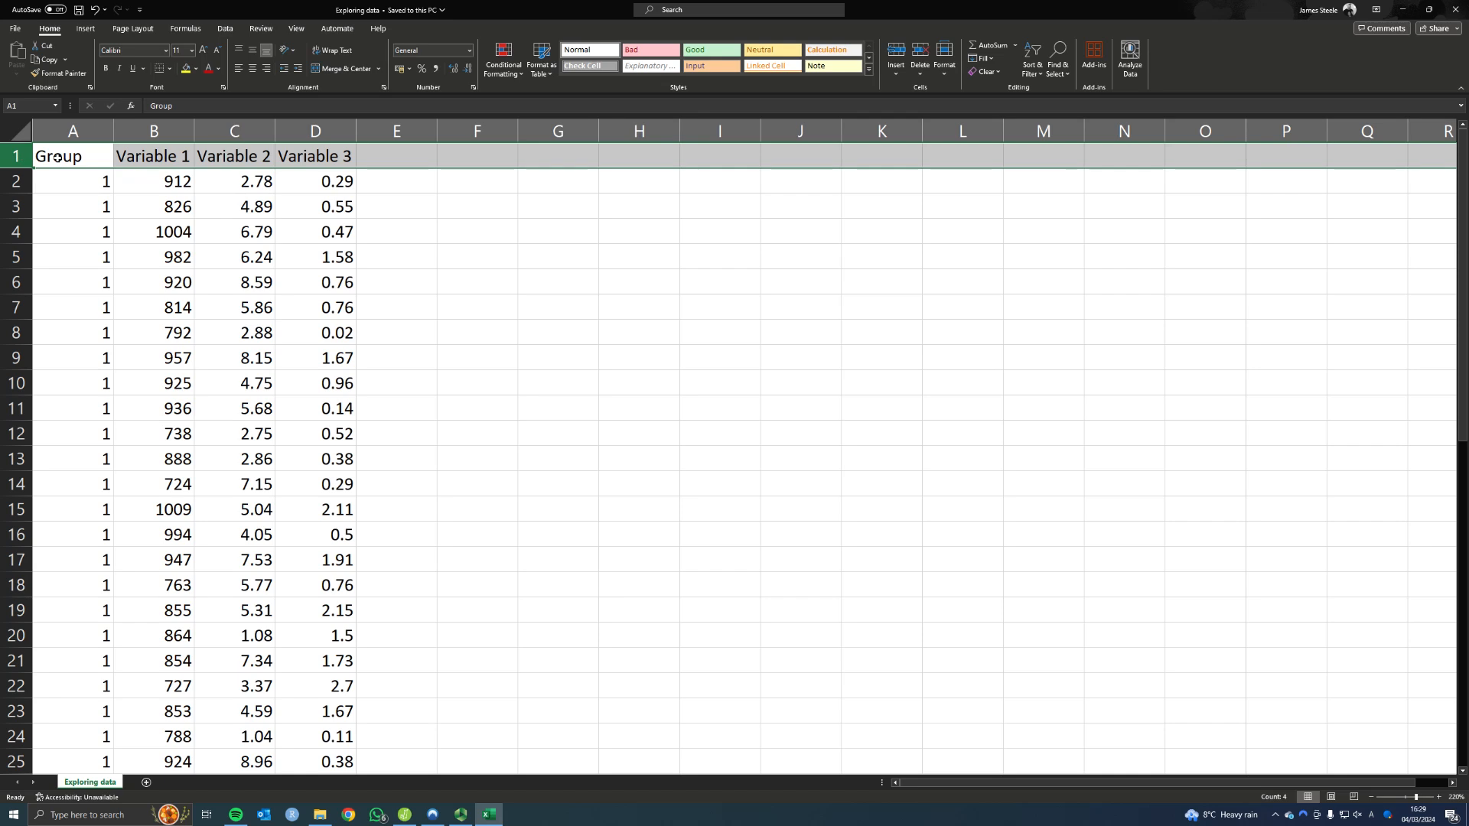
Review the data rows from the first Group entry down to the end of the dataset and return to the start
{"action": "left_click", "coordinate": [59, 176]}
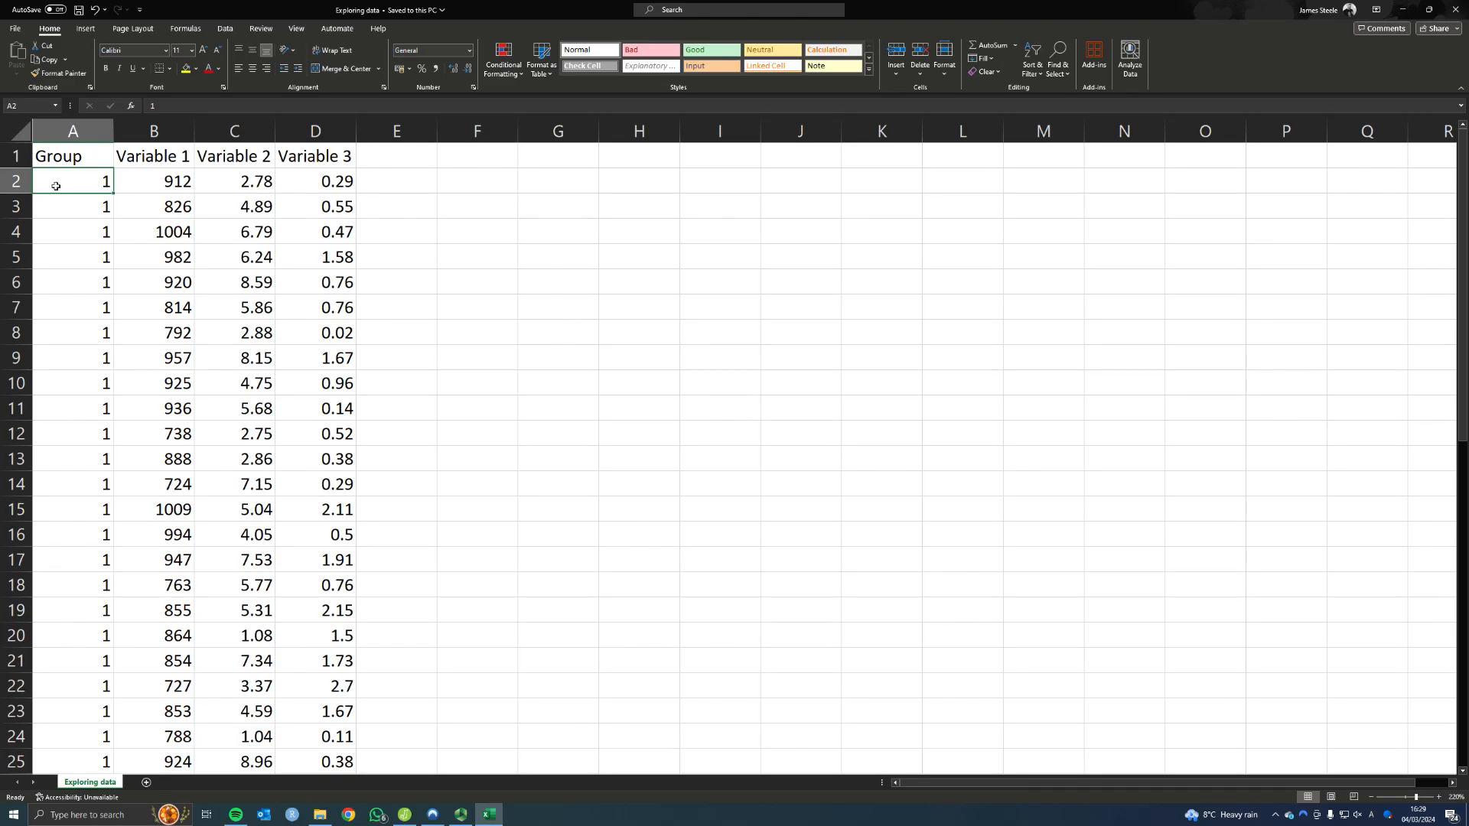
{"action": "scroll", "coordinate": [66, 166], "scroll_direction": "down", "scroll_amount": 4}
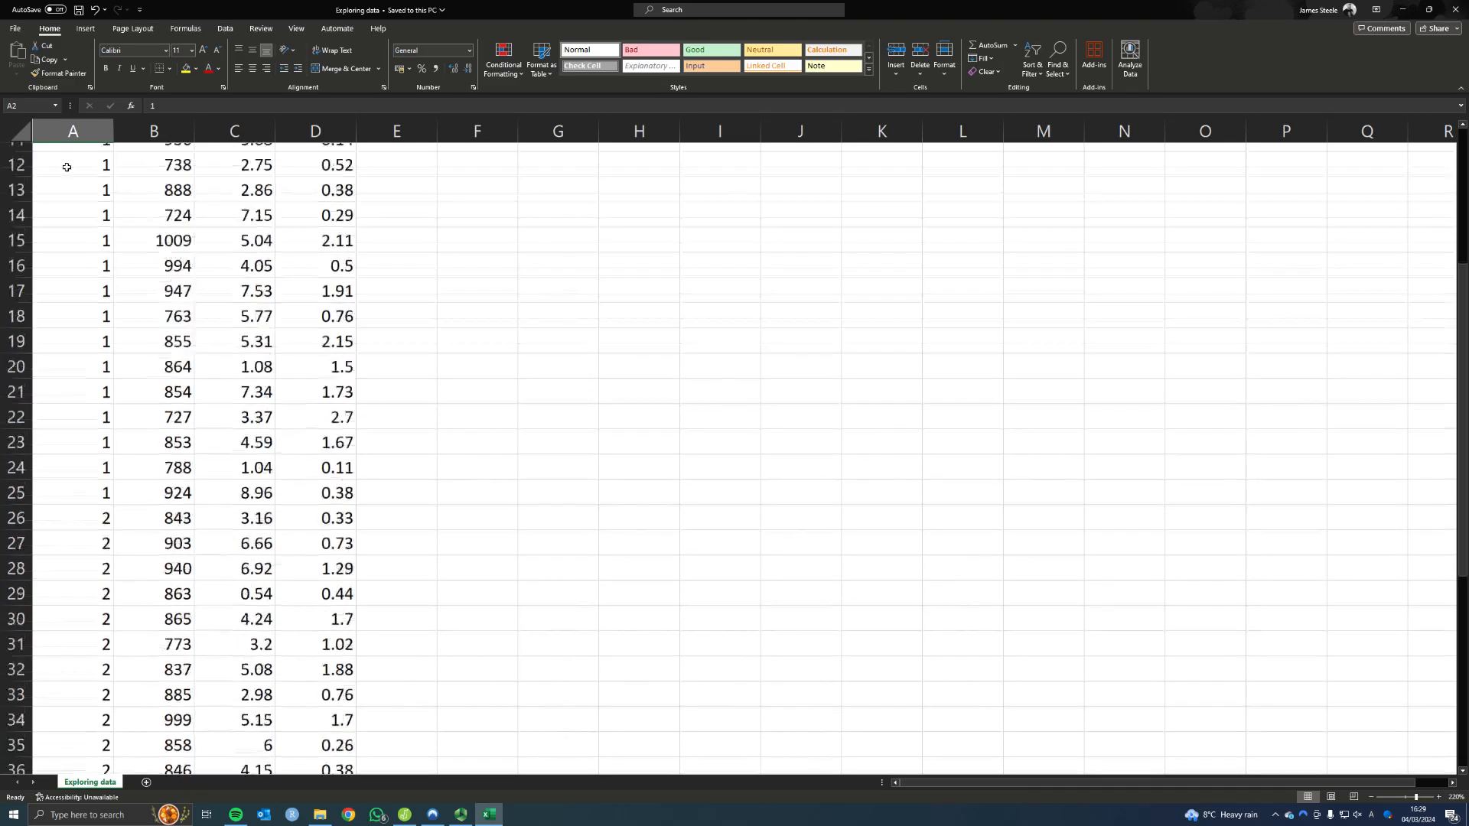
{"action": "scroll", "coordinate": [66, 166], "scroll_direction": "down", "scroll_amount": 8}
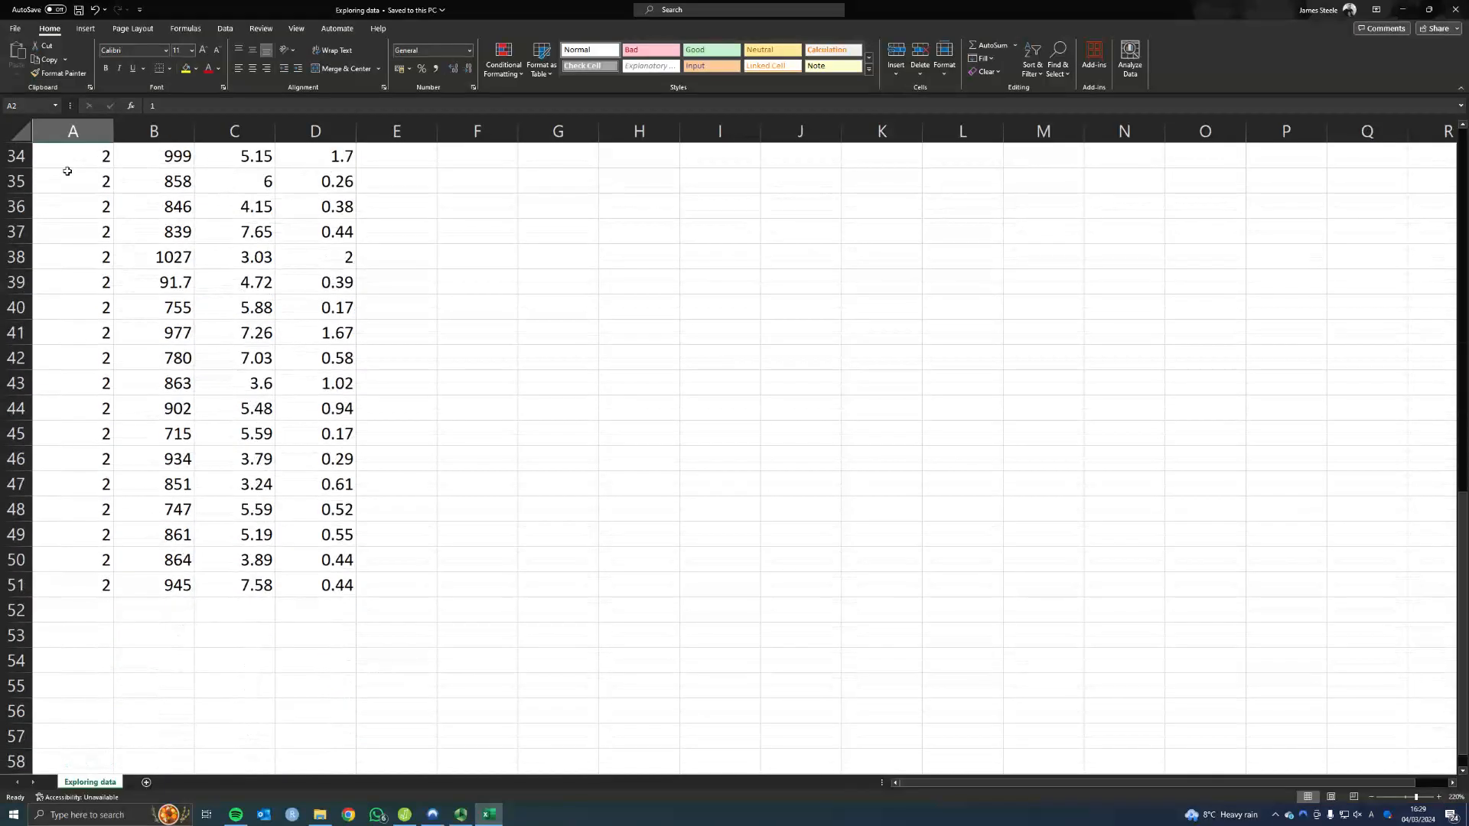
{"action": "scroll", "coordinate": [68, 172], "scroll_direction": "up", "scroll_amount": 12}
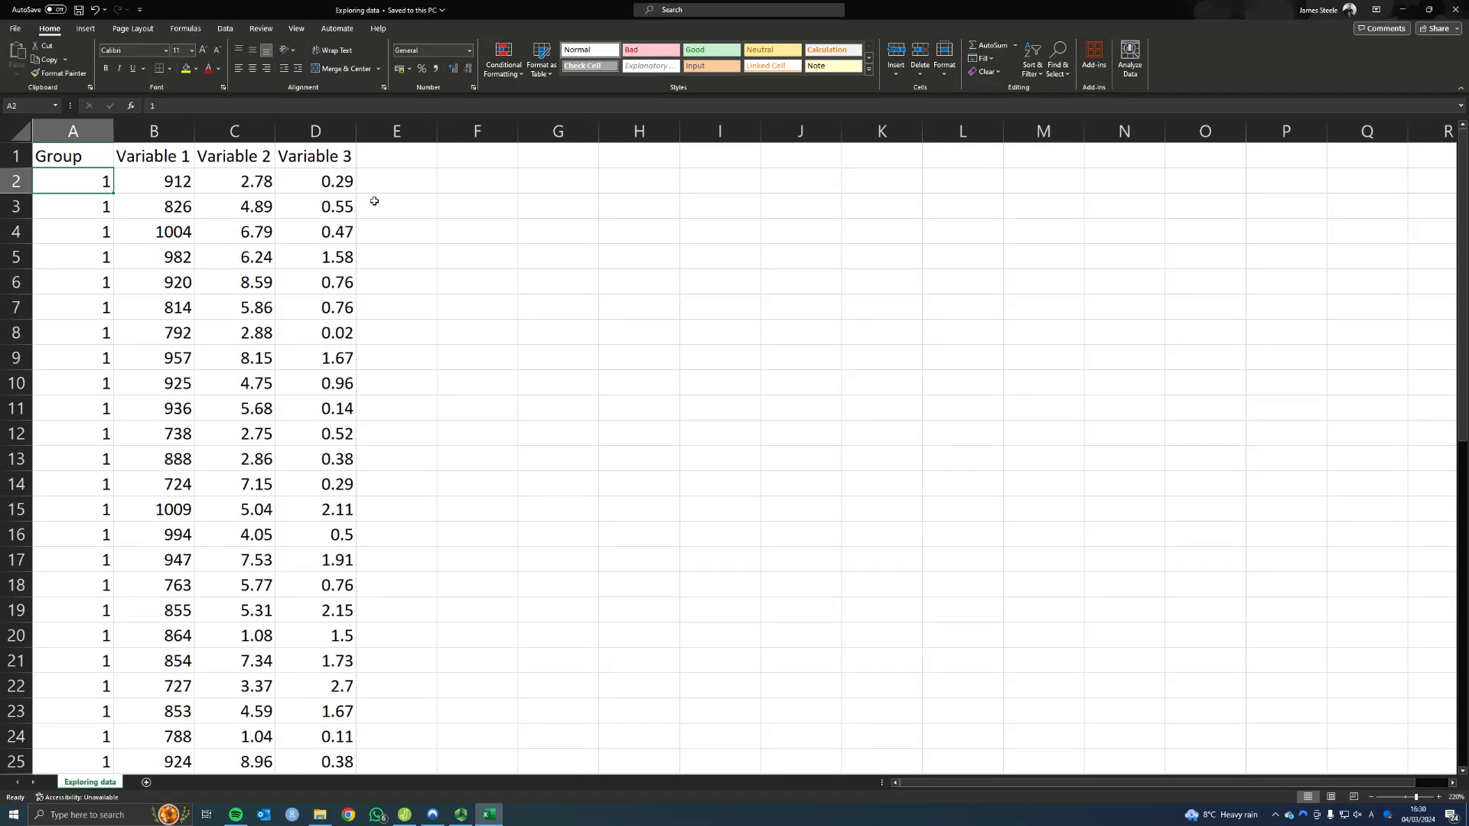
Close the Excel workbook and open the Exploring data CSV file from the Data-for-handbook-upload folder in JASP
{"action": "left_click", "coordinate": [1455, 9]}
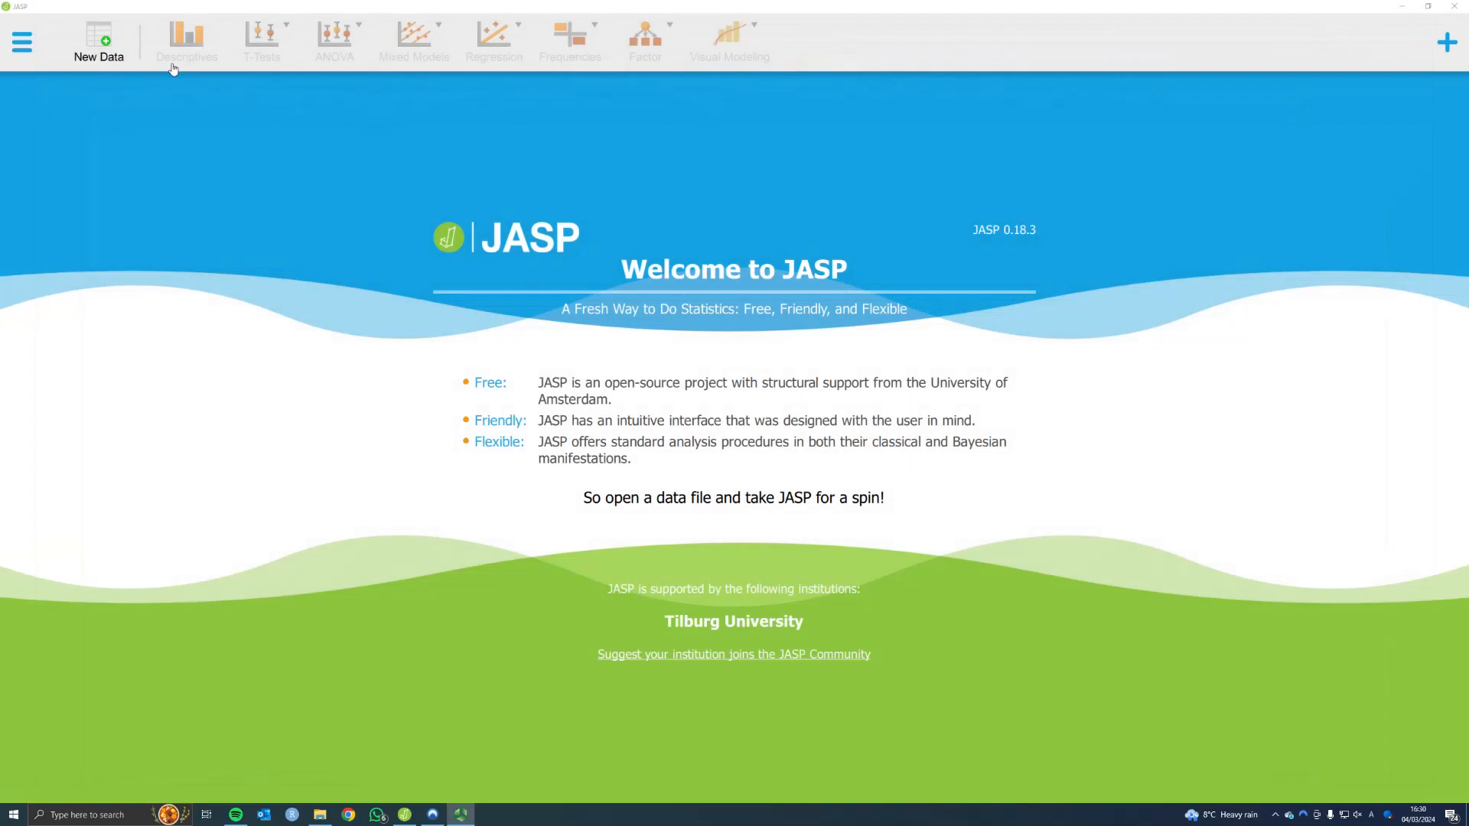
{"action": "left_click", "coordinate": [21, 42]}
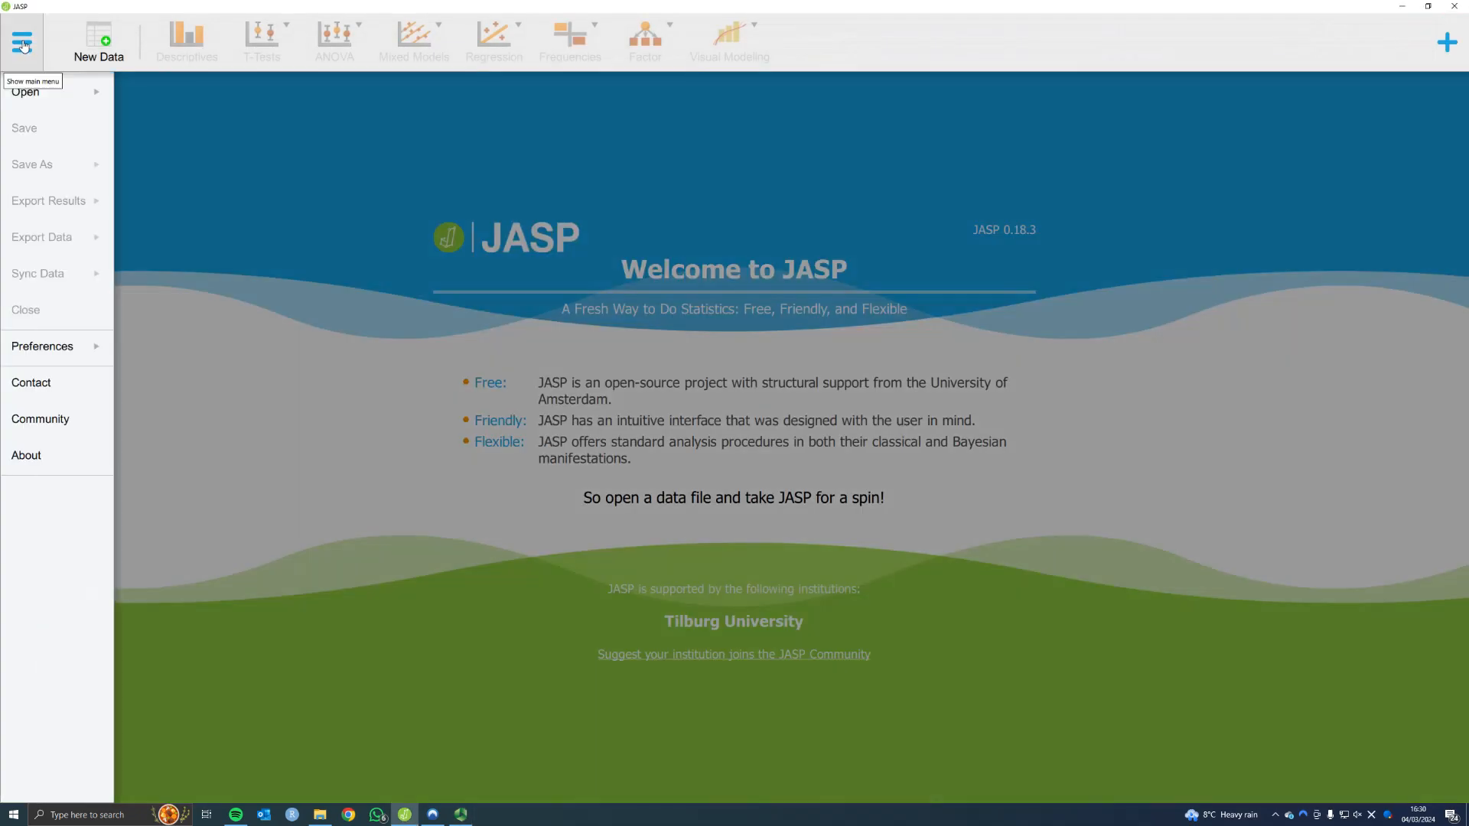
{"action": "left_click", "coordinate": [35, 96]}
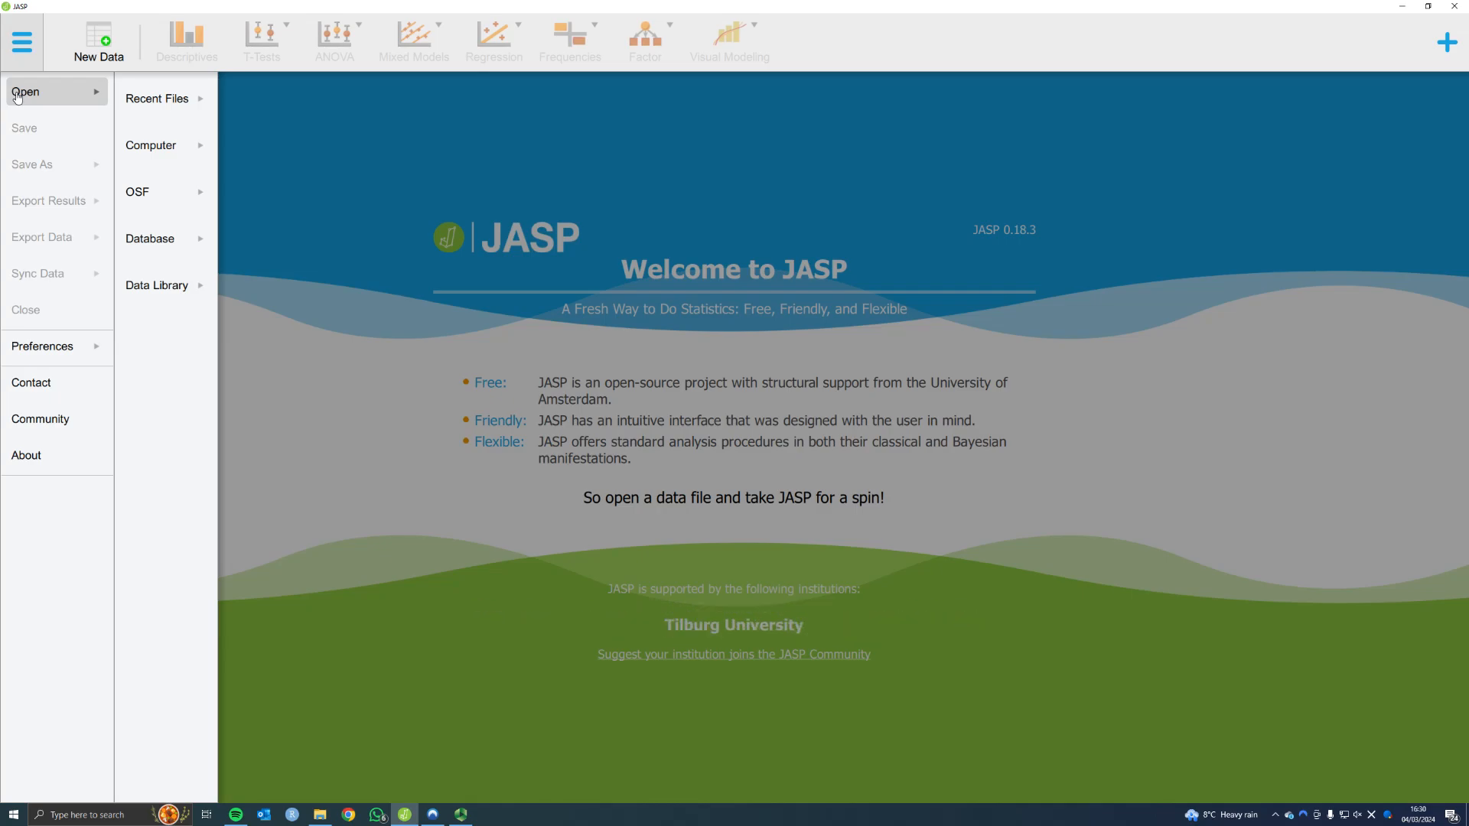
{"action": "left_click", "coordinate": [156, 98]}
{"action": "left_click", "coordinate": [159, 148]}
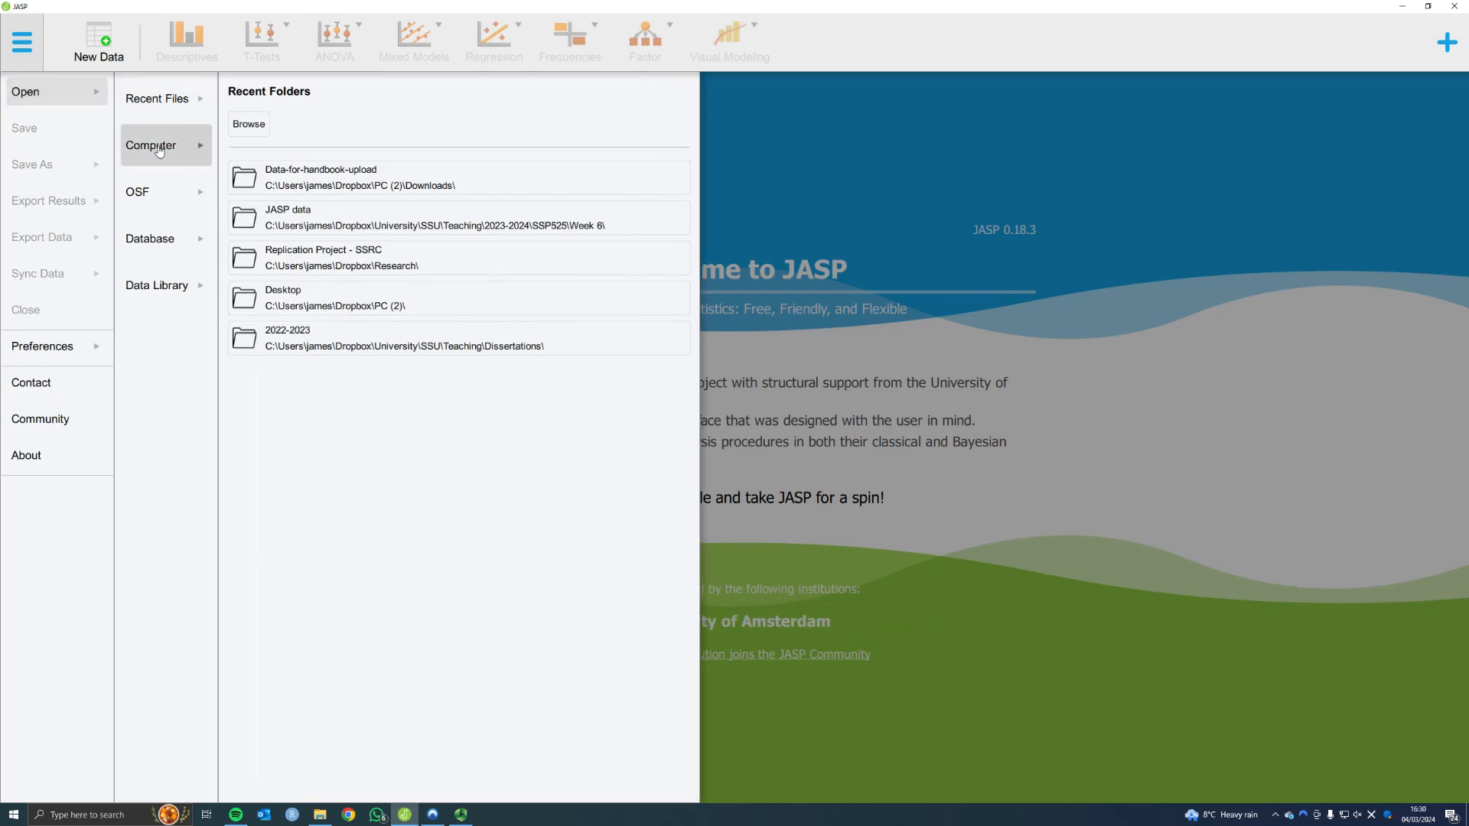
{"action": "left_click", "coordinate": [321, 182]}
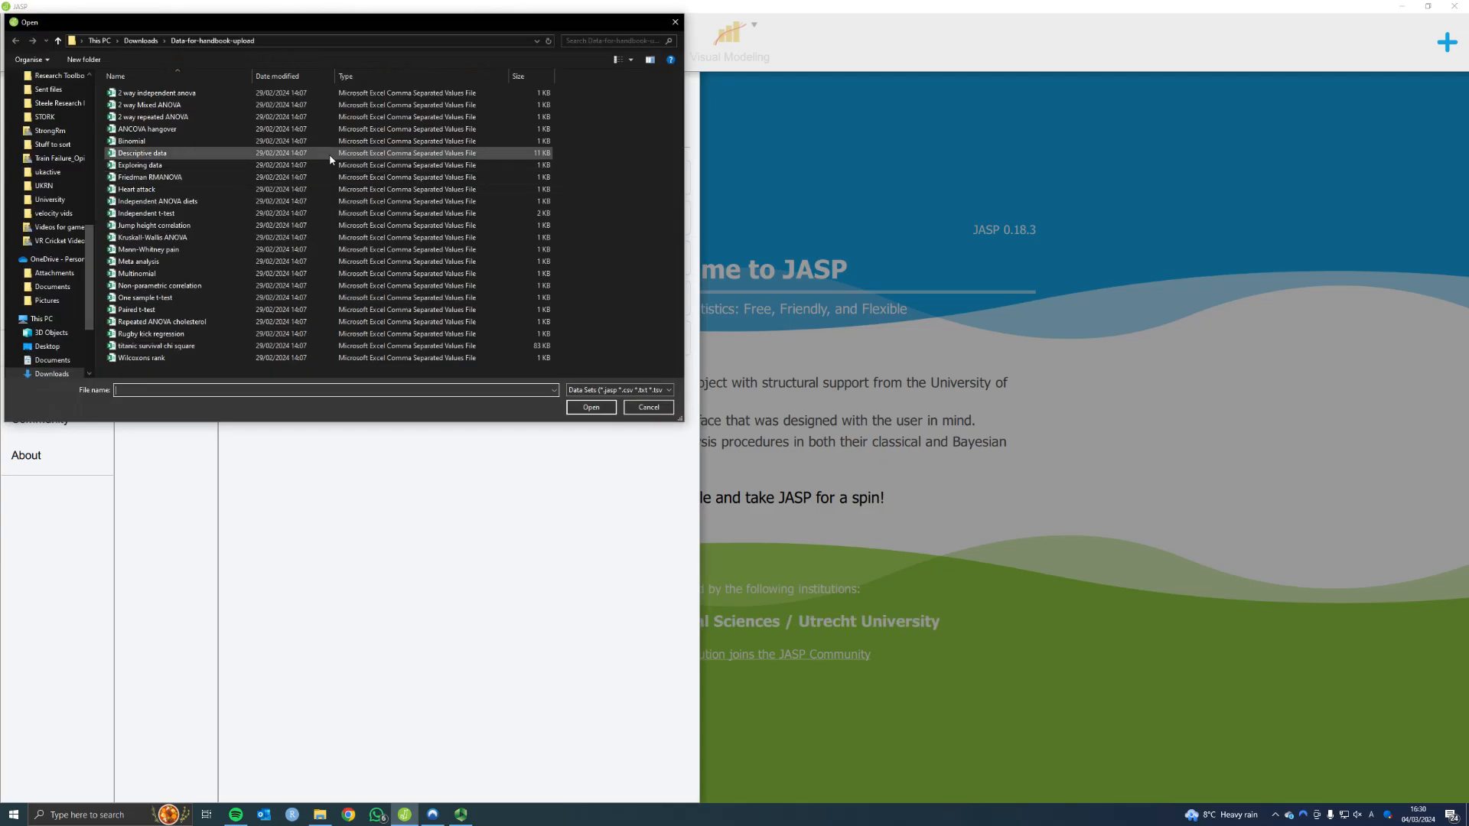
{"action": "left_click", "coordinate": [135, 167]}
{"action": "left_click", "coordinate": [582, 411]}
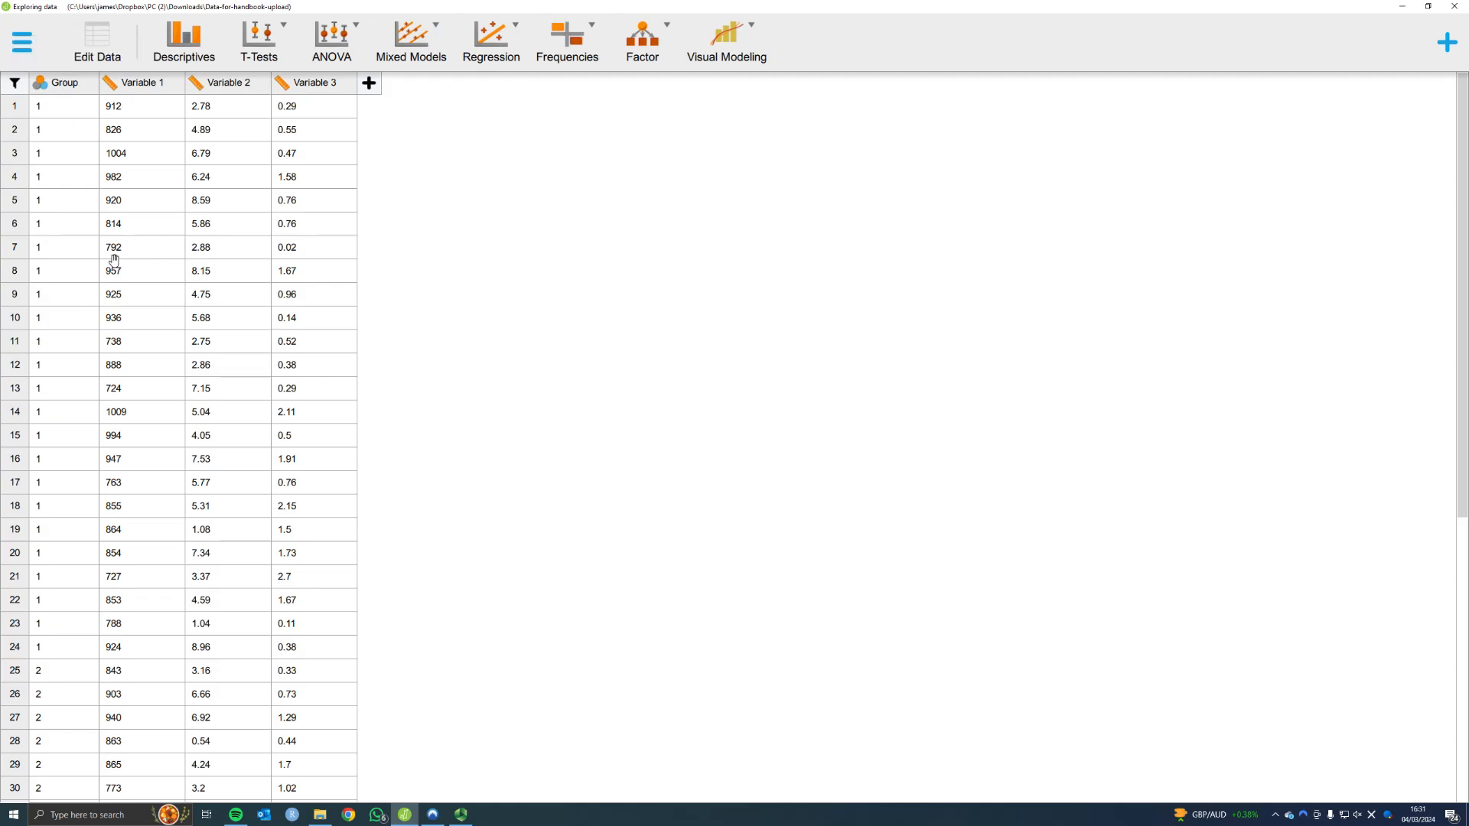
Check the Group column's properties and its available column types, keep it Nominal, and close the column editor
{"action": "double_click", "coordinate": [74, 84]}
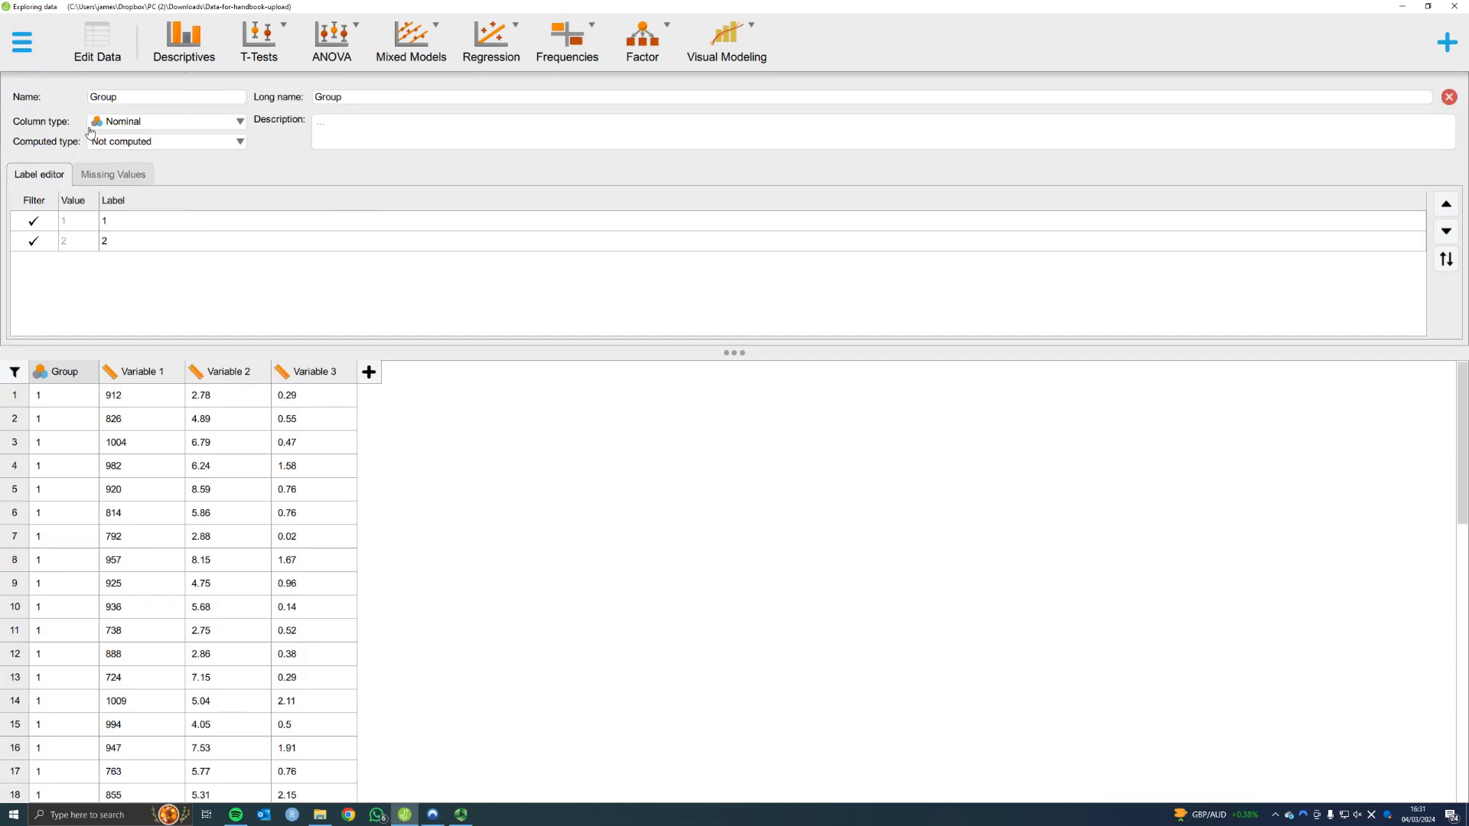
{"action": "left_click", "coordinate": [239, 122]}
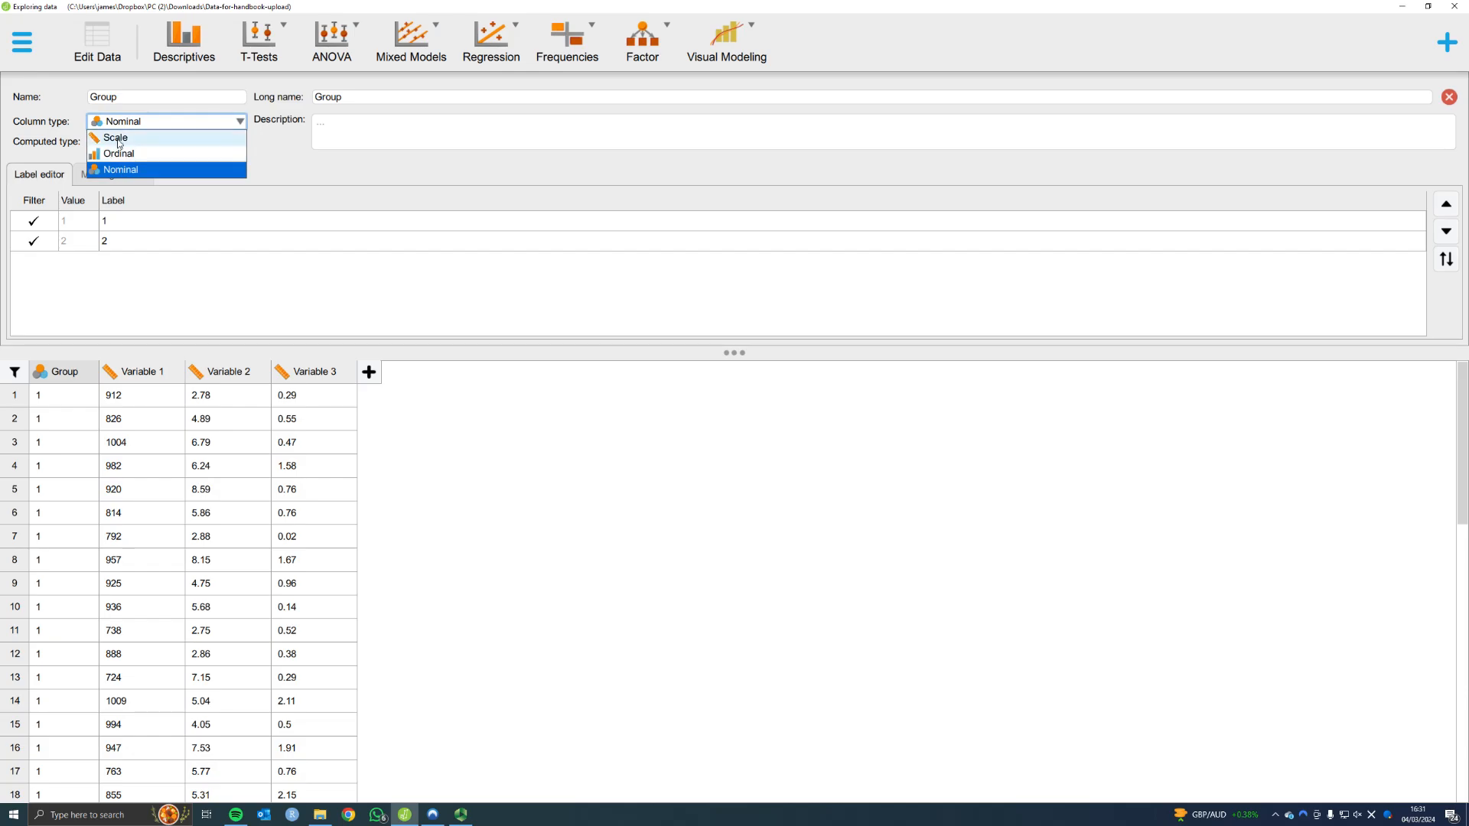
{"action": "left_click", "coordinate": [274, 166]}
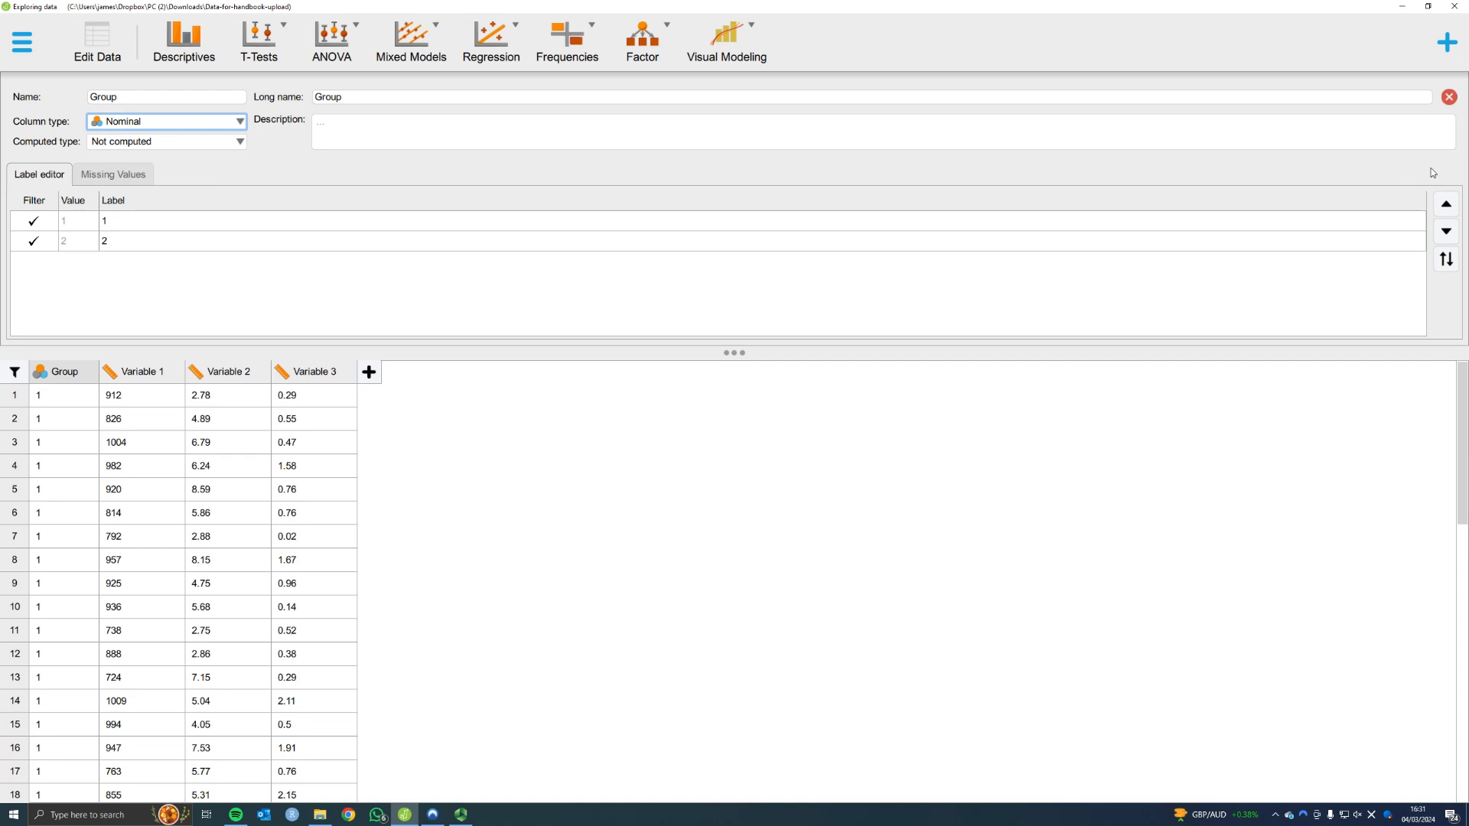
{"action": "left_click", "coordinate": [1448, 99]}
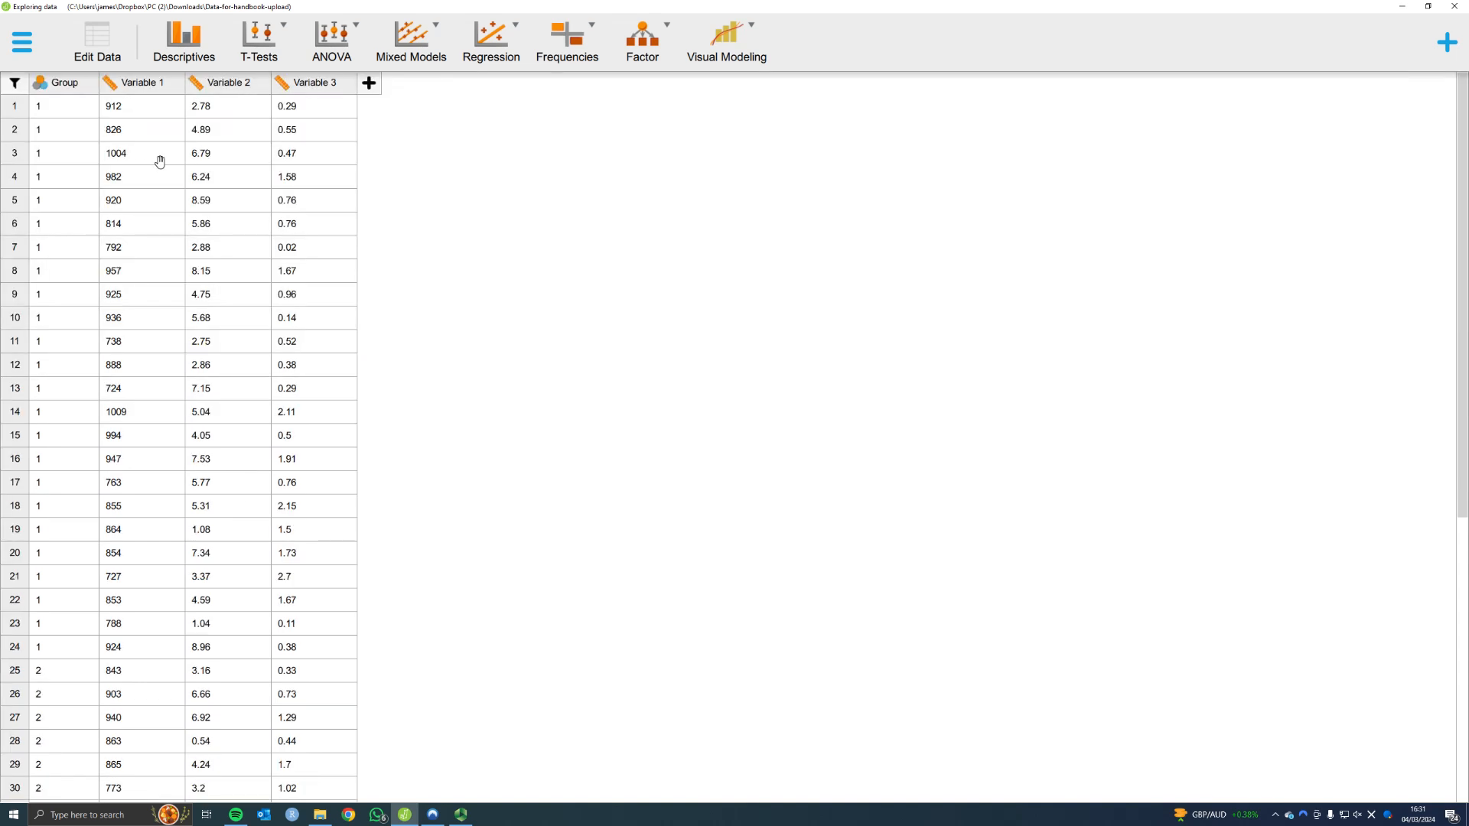
Review the Group and variable values down to the last data row and return to the first row
{"action": "scroll", "coordinate": [189, 314], "scroll_direction": "down", "scroll_amount": 5}
{"action": "scroll", "coordinate": [190, 314], "scroll_direction": "up", "scroll_amount": 5}
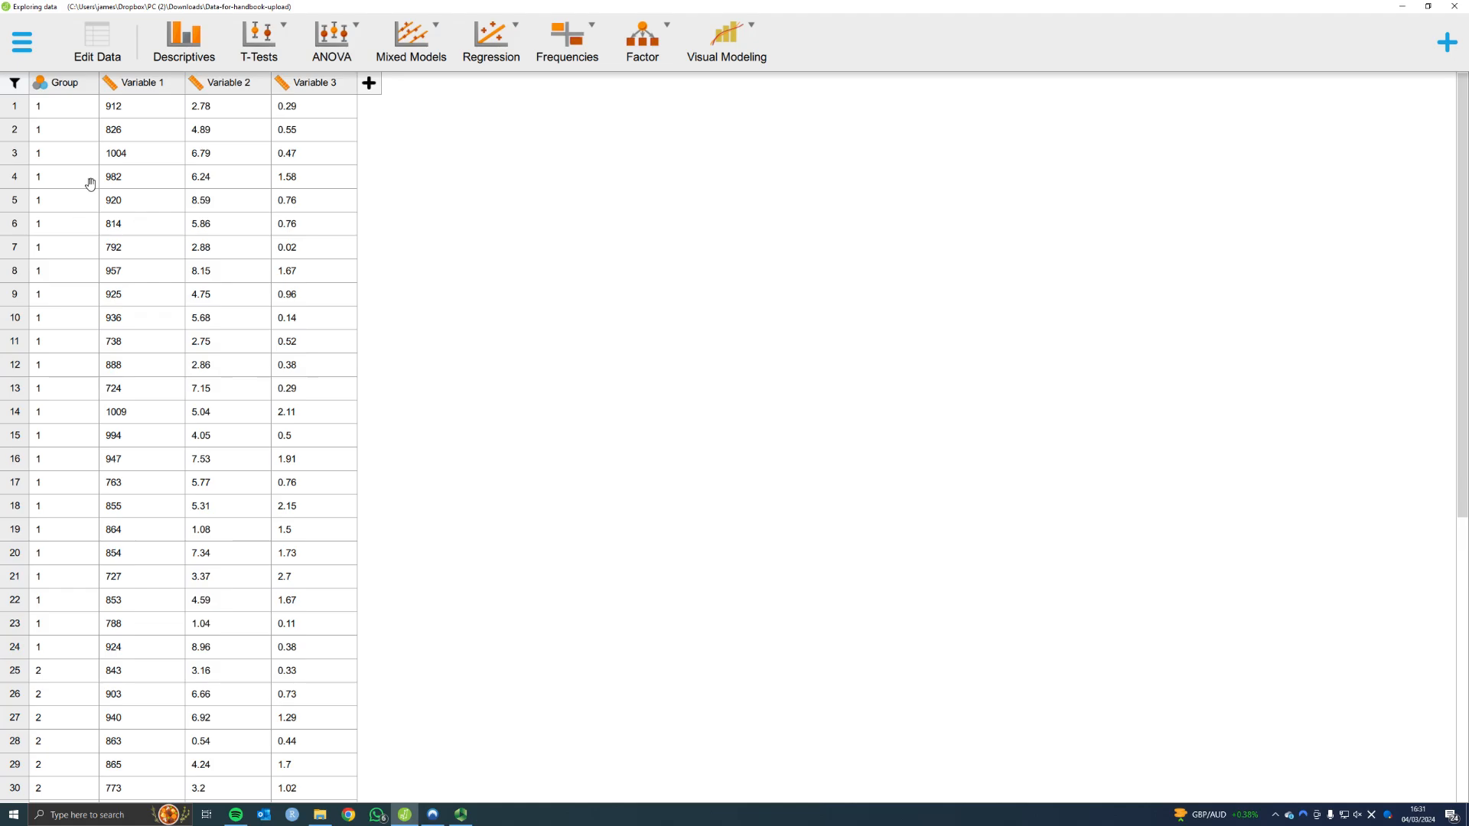
{"action": "scroll", "coordinate": [142, 401], "scroll_direction": "down", "scroll_amount": 6}
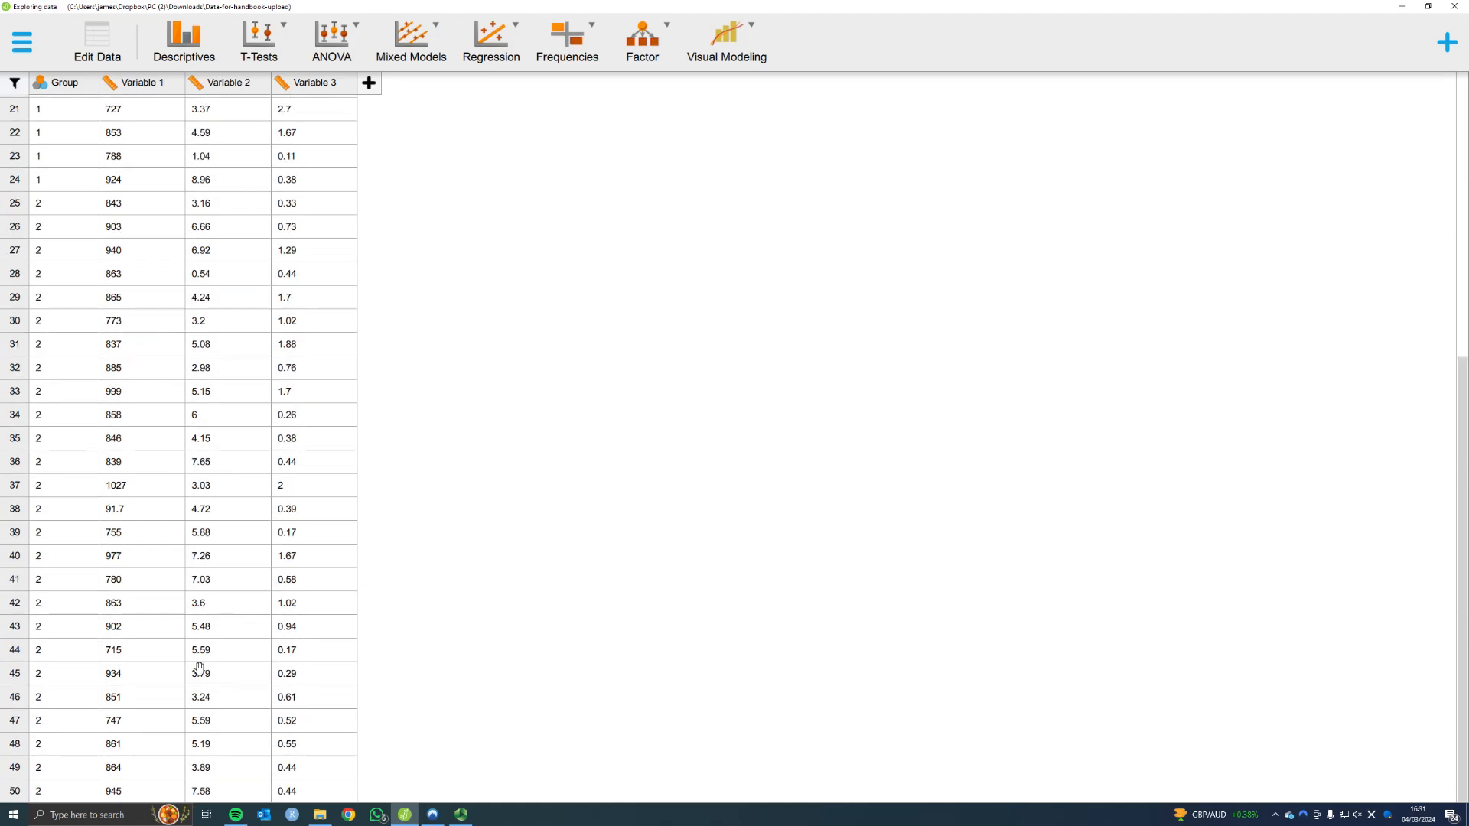
{"action": "scroll", "coordinate": [199, 668], "scroll_direction": "up", "scroll_amount": 7}
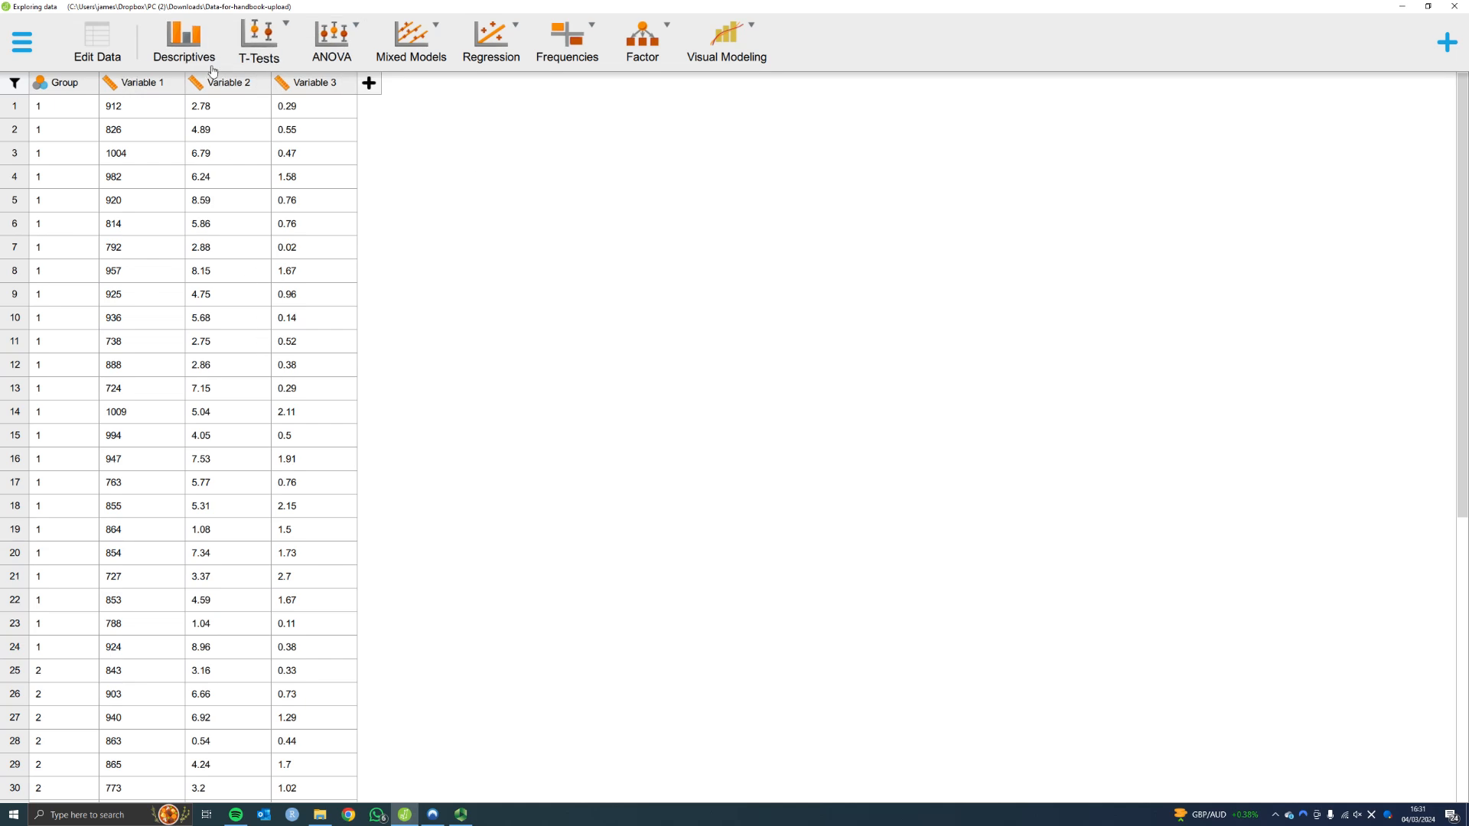
Start a Descriptive Statistics analysis and assign Variable 1, Variable 2 and Variable 3 as its variables
{"action": "left_click", "coordinate": [182, 40]}
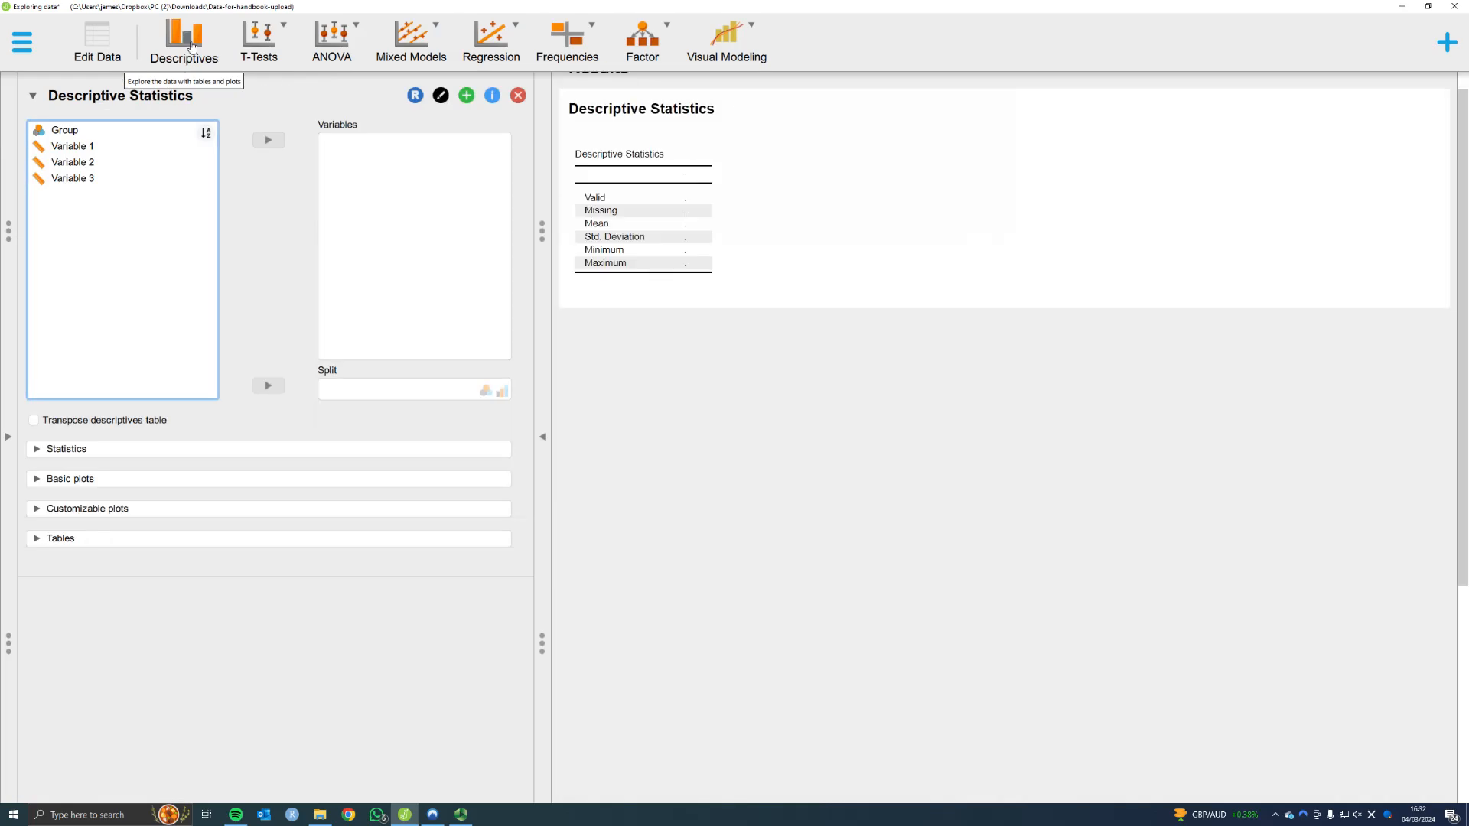
{"action": "mouse_move", "coordinate": [9, 162]}
{"action": "left_mouse_down"}
{"action": "mouse_move", "coordinate": [350, 165]}
{"action": "mouse_move", "coordinate": [23, 153]}
{"action": "left_mouse_up"}
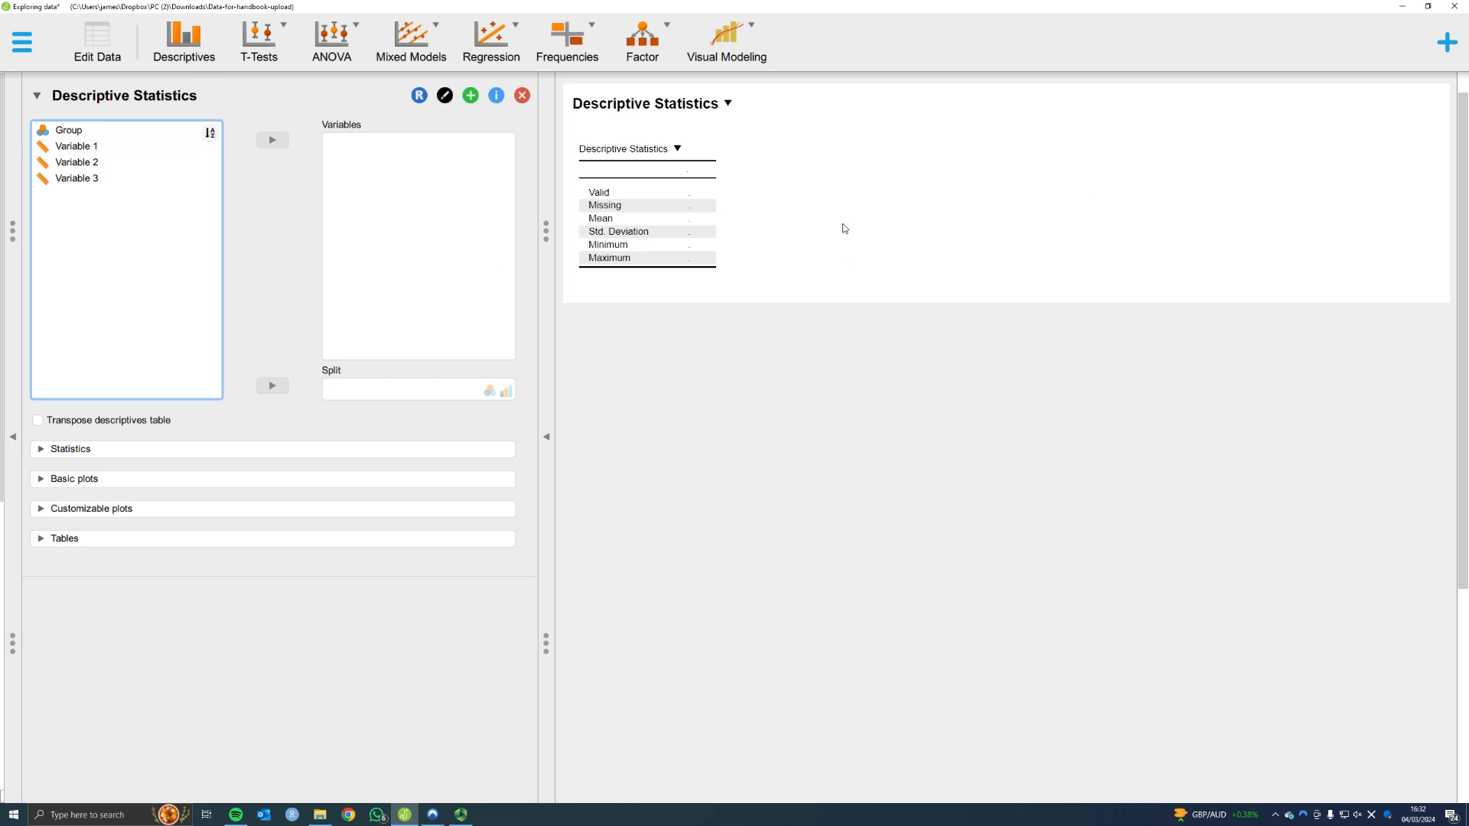
{"action": "mouse_move", "coordinate": [729, 141]}
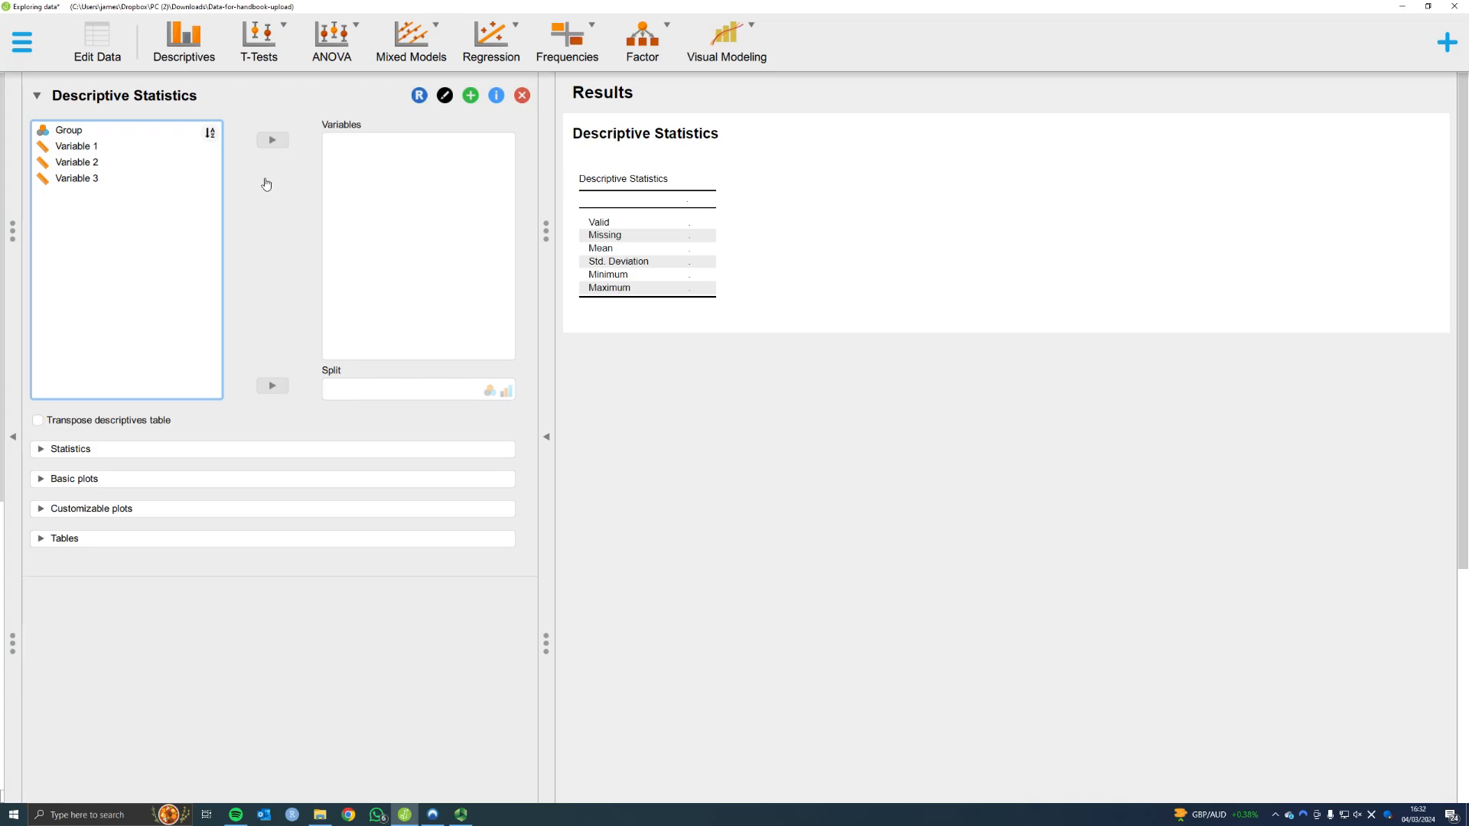
{"action": "left_click", "coordinate": [77, 146]}
{"action": "left_click", "coordinate": [85, 178], "text": "shift"}
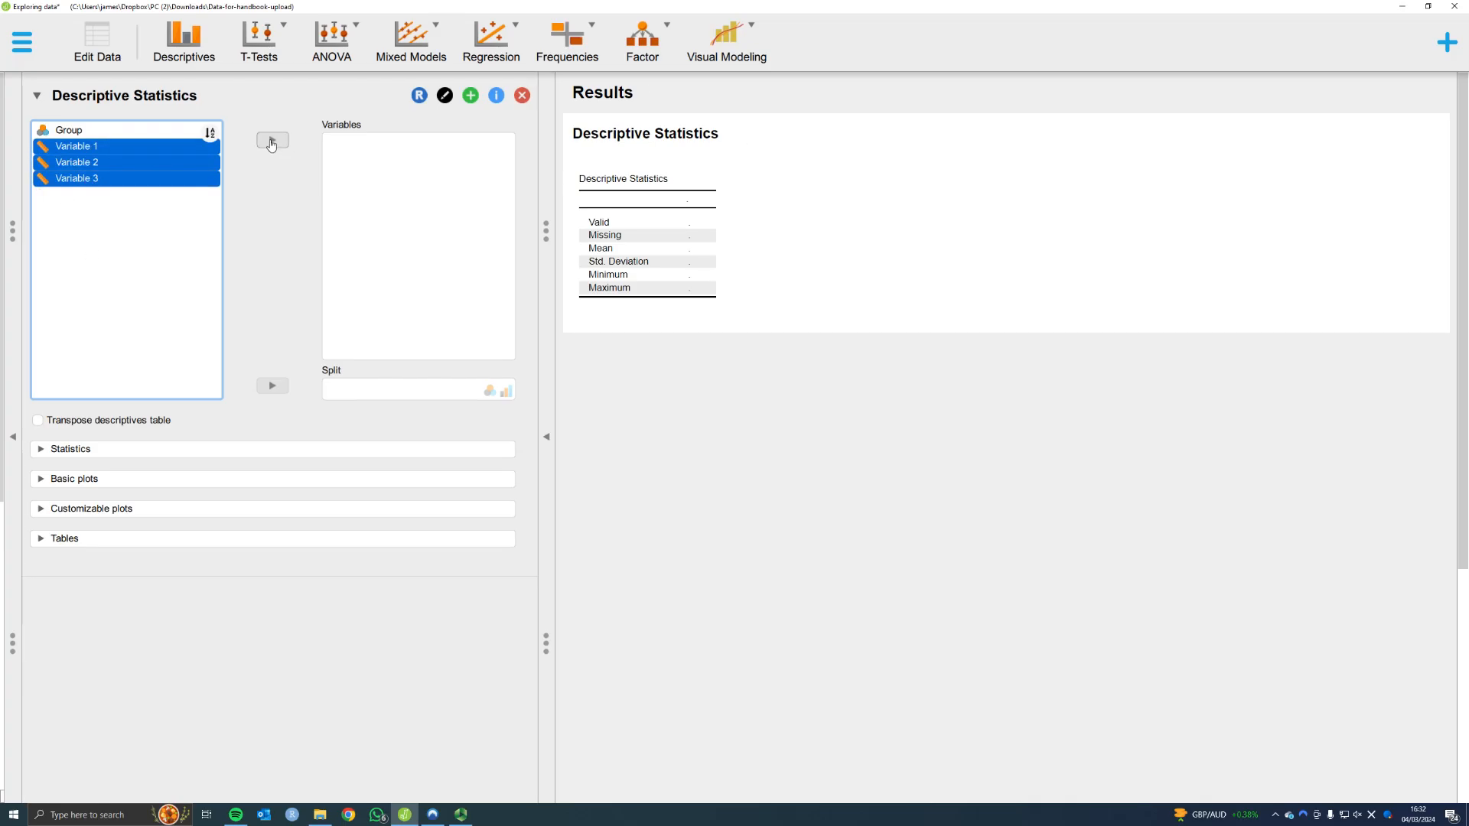
{"action": "left_click", "coordinate": [272, 141]}
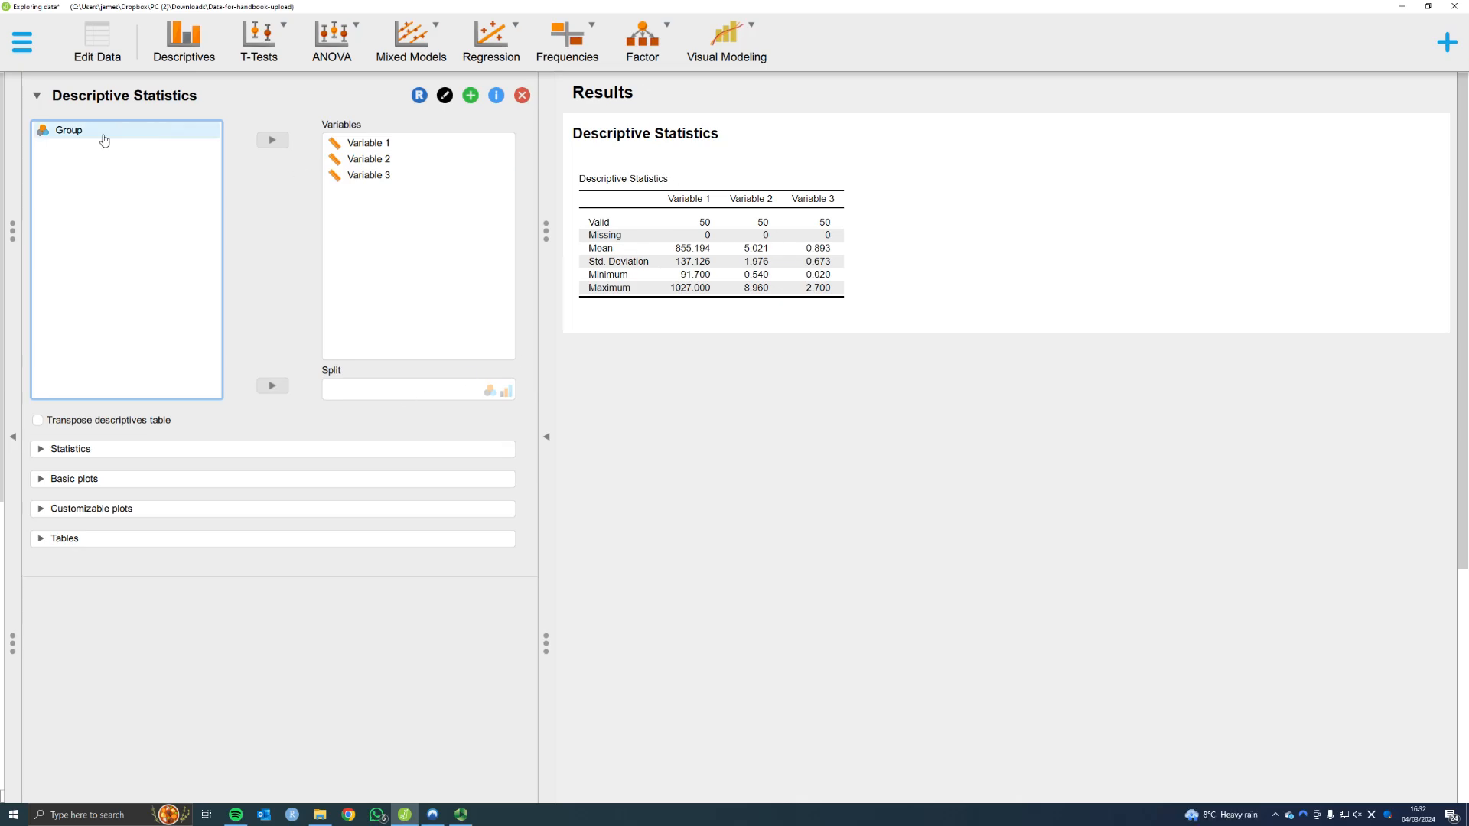
Split the descriptives by Group, and briefly try the transposed table layout before restoring the standard one
{"action": "left_click", "coordinate": [70, 134]}
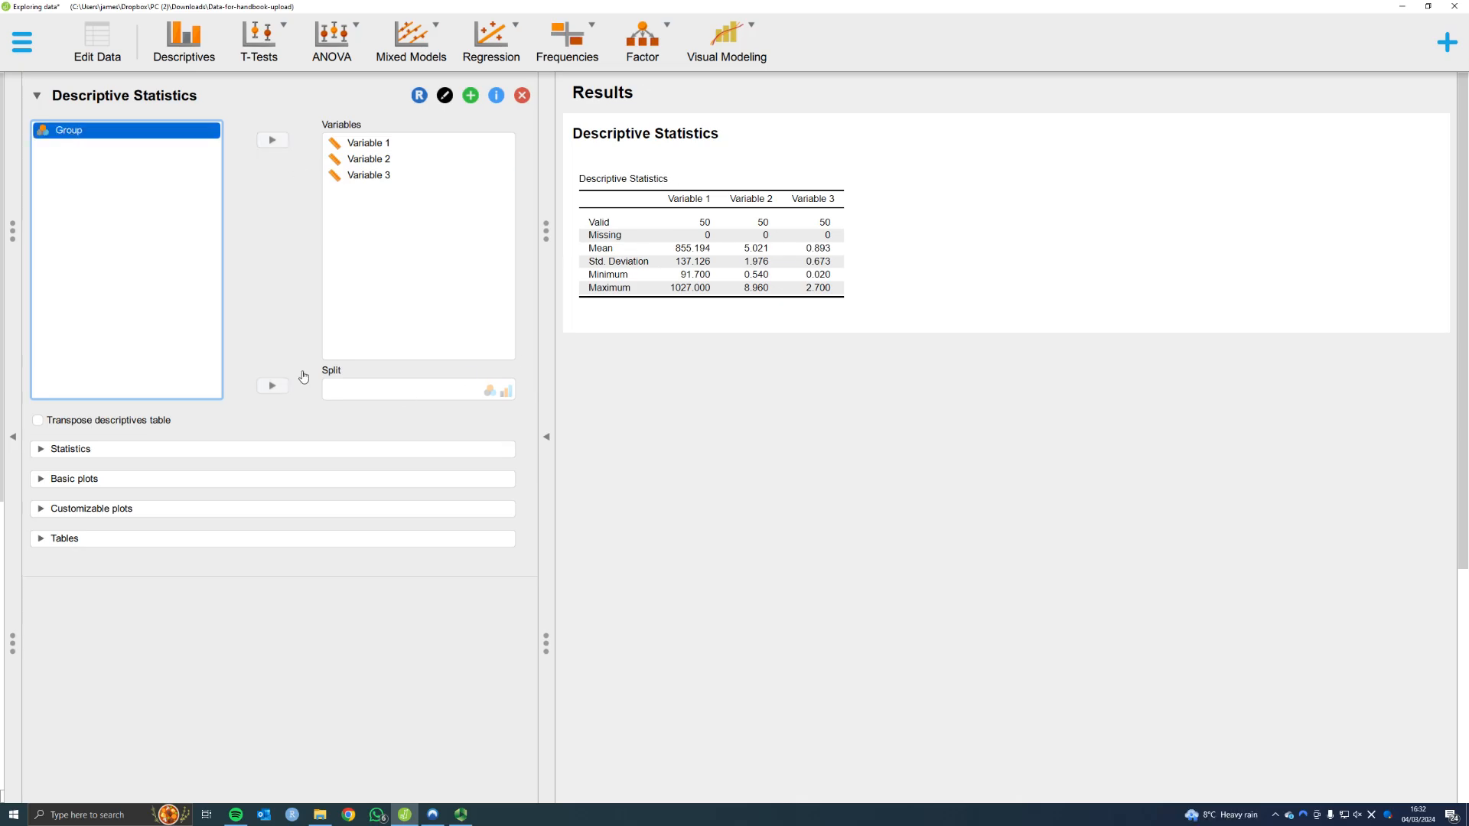
{"action": "left_click", "coordinate": [271, 387]}
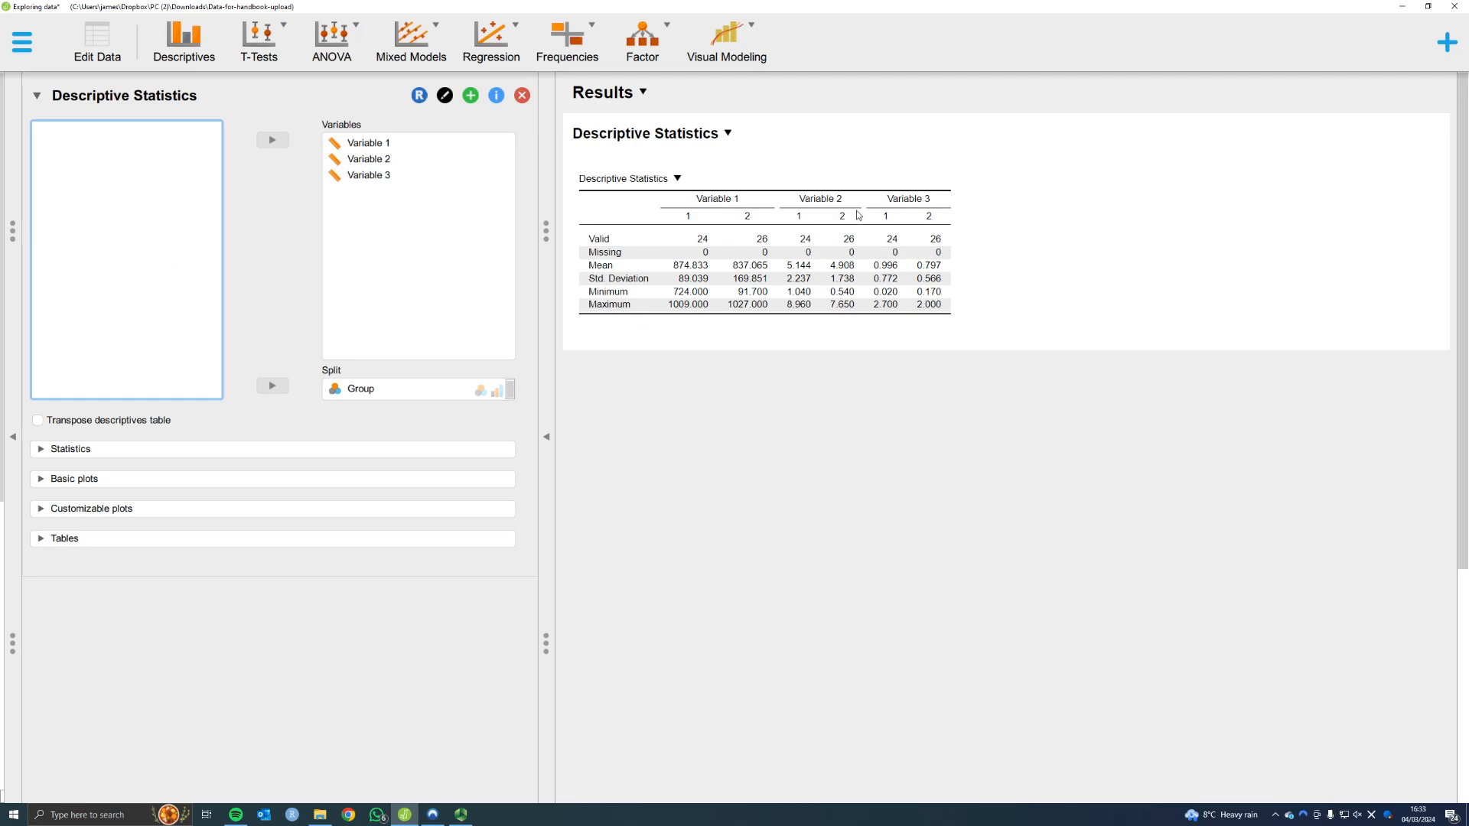
{"action": "left_click", "coordinate": [37, 421]}
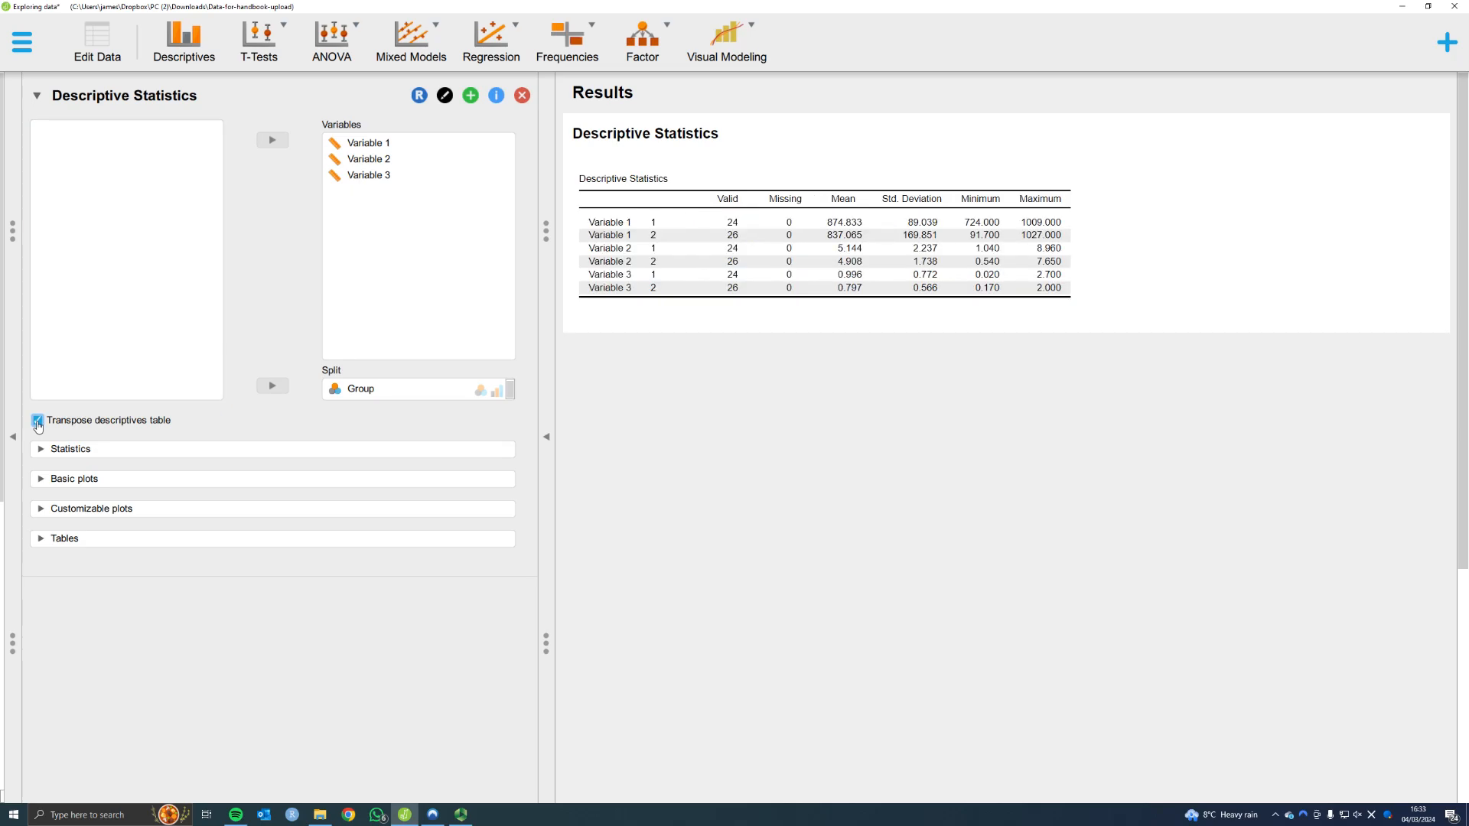
{"action": "left_click", "coordinate": [38, 421]}
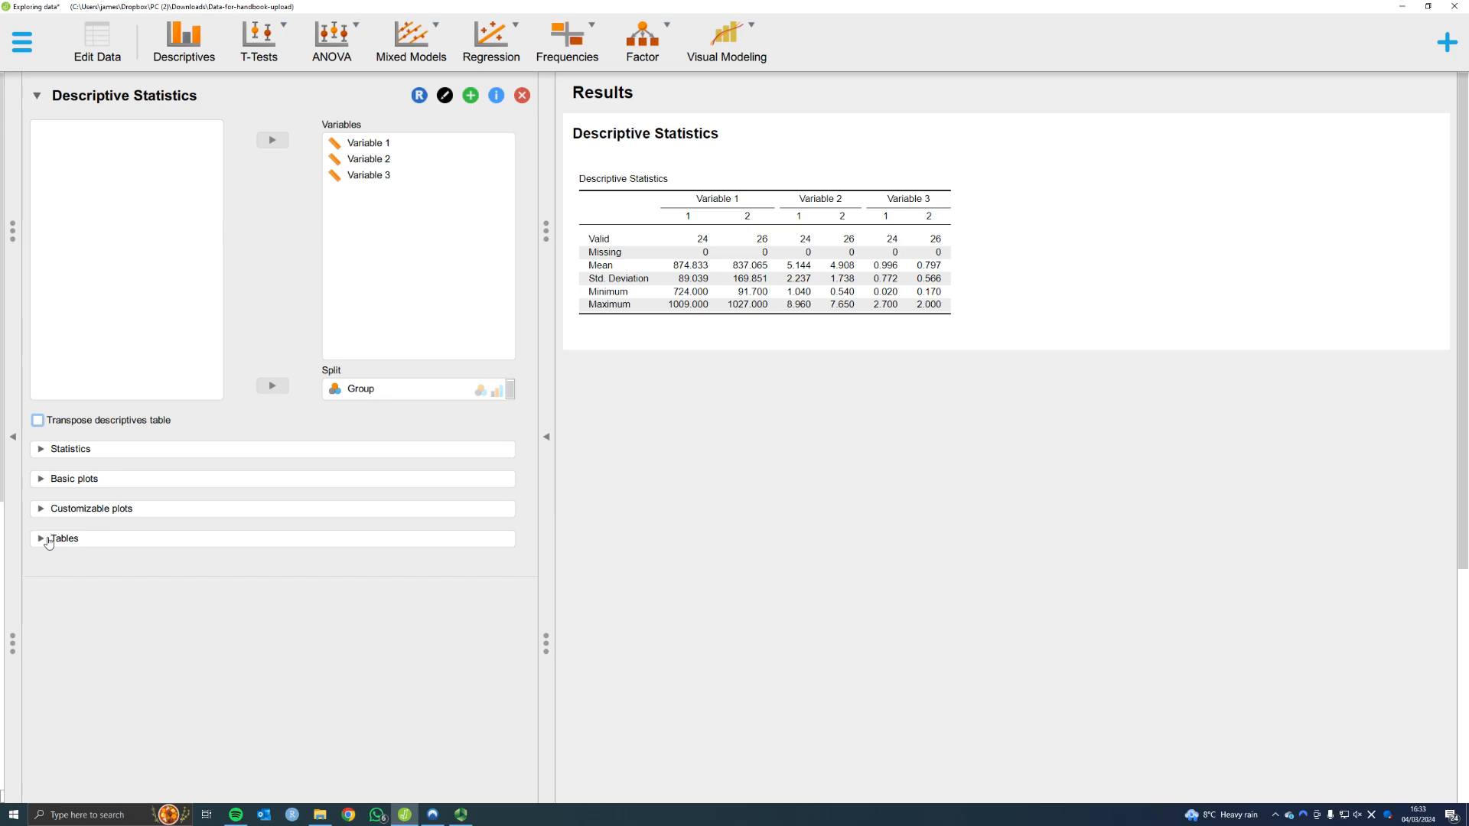
Add the median, IQR and Shapiro-Wilk test to the descriptive statistics table
{"action": "left_click", "coordinate": [41, 450]}
{"action": "scroll", "coordinate": [65, 461], "scroll_direction": "down", "scroll_amount": 3}
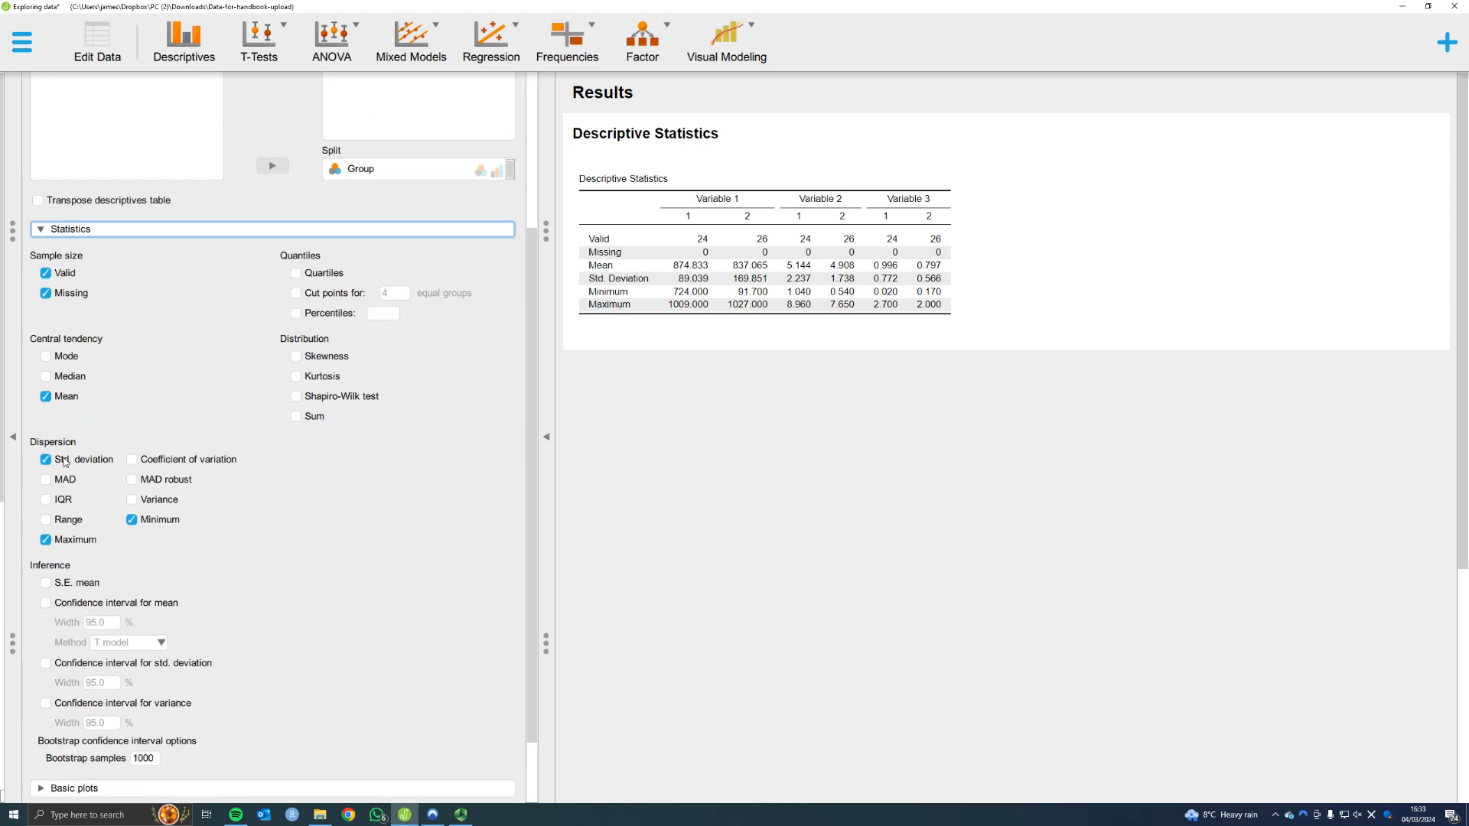
{"action": "scroll", "coordinate": [65, 461], "scroll_direction": "down", "scroll_amount": 1}
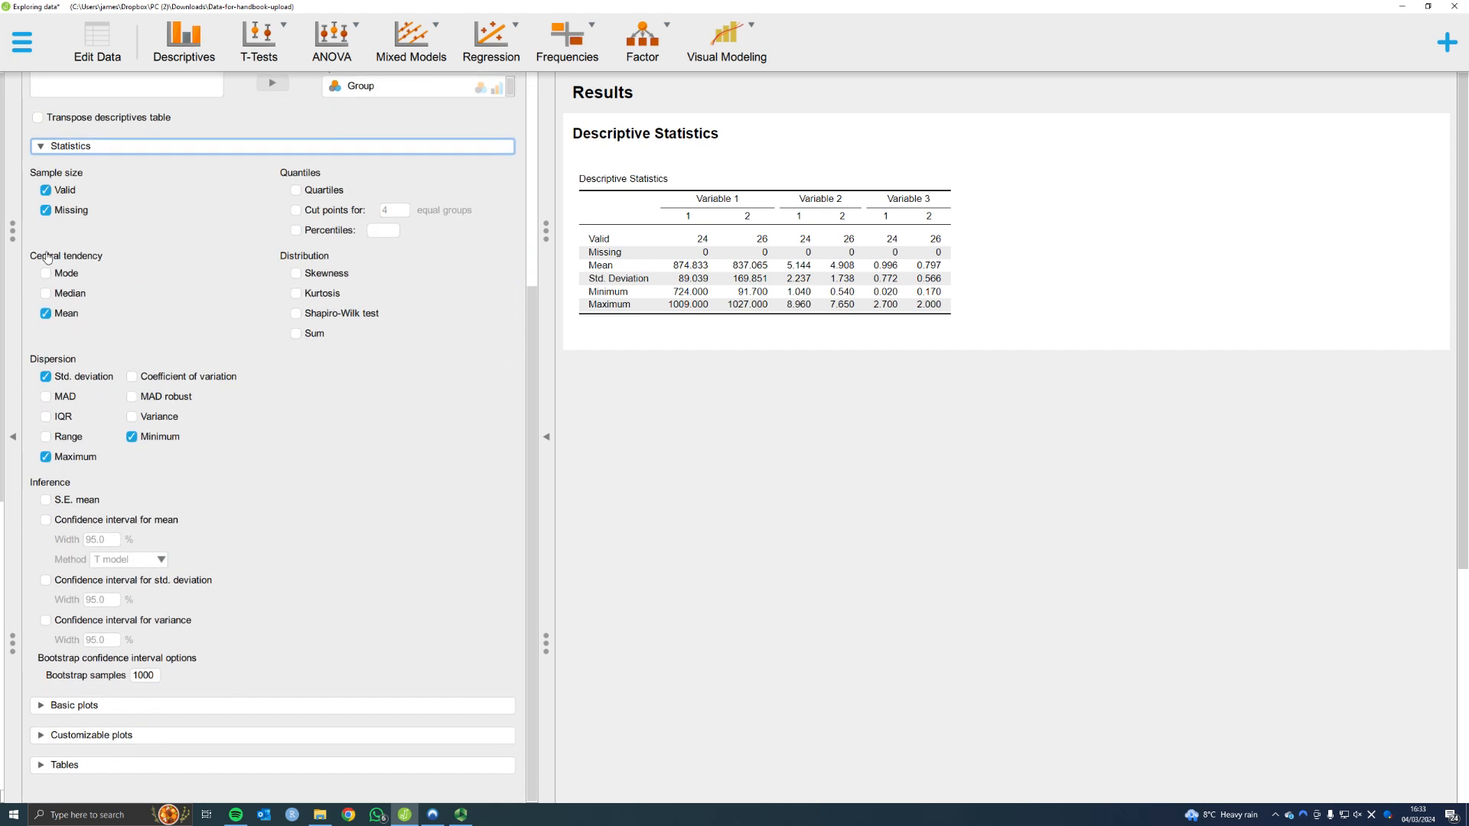
{"action": "left_click", "coordinate": [46, 295]}
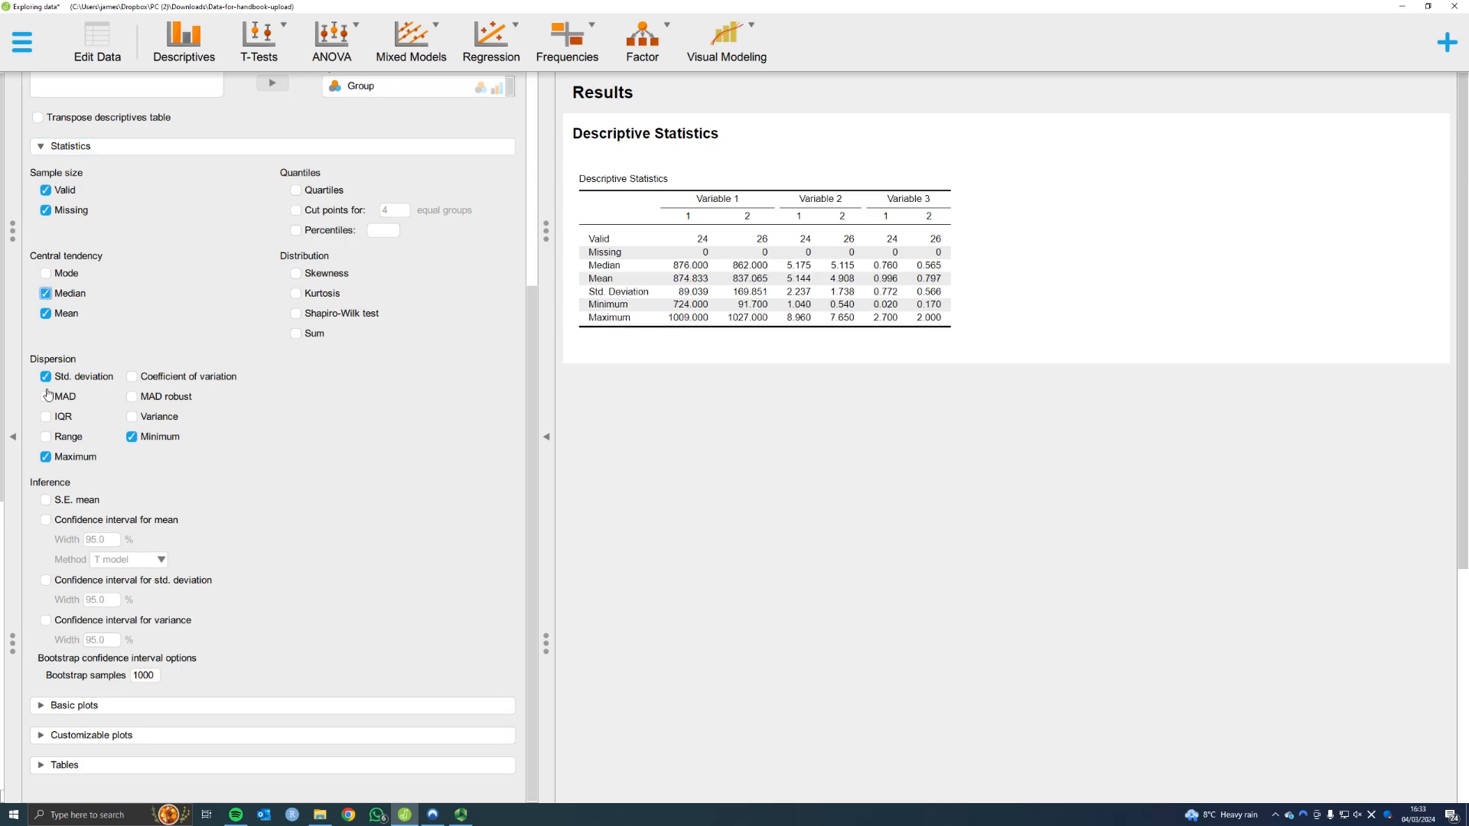
{"action": "left_click", "coordinate": [47, 418]}
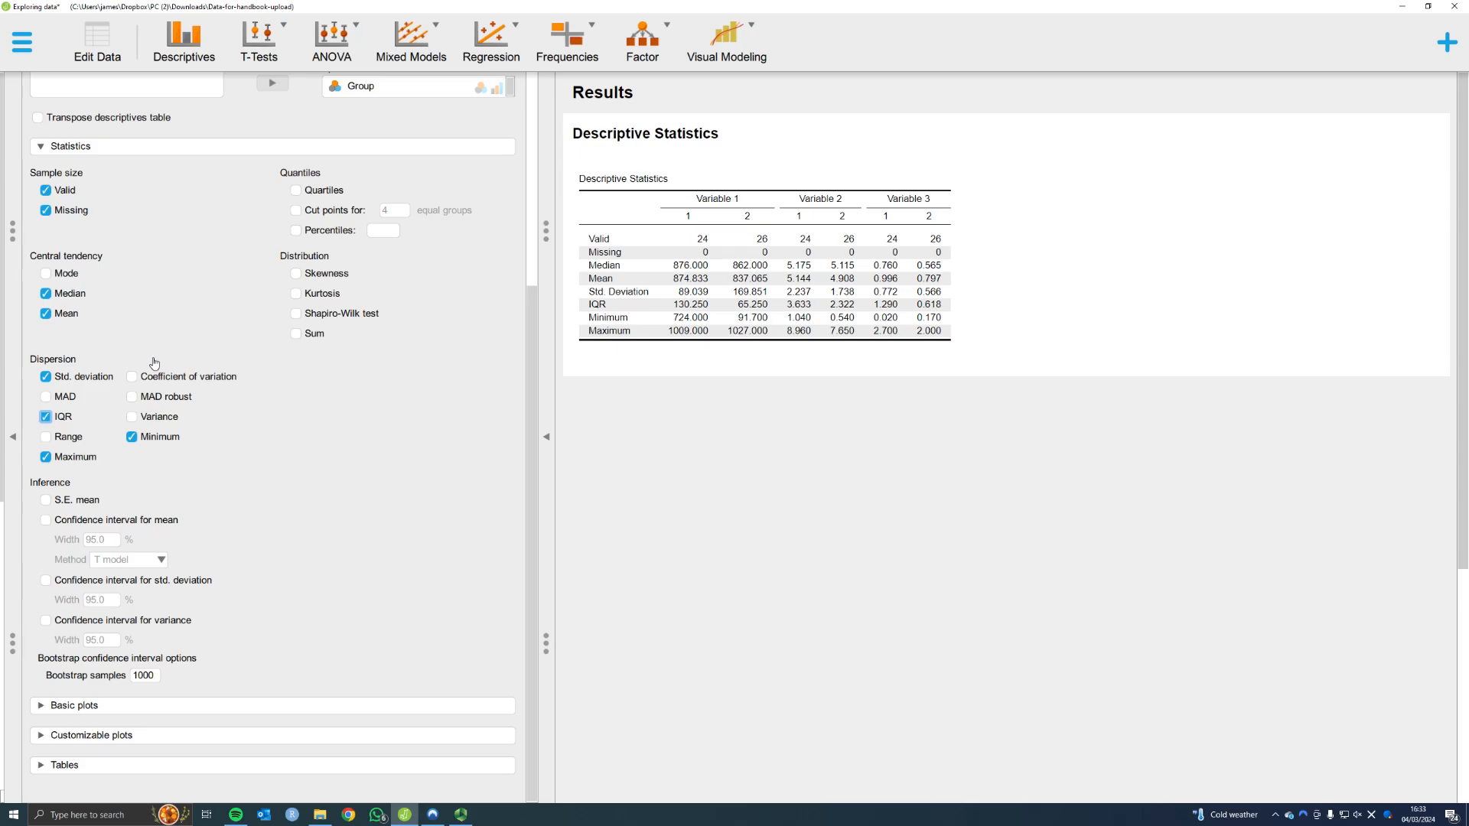
{"action": "scroll", "coordinate": [153, 363], "scroll_direction": "up", "scroll_amount": 4}
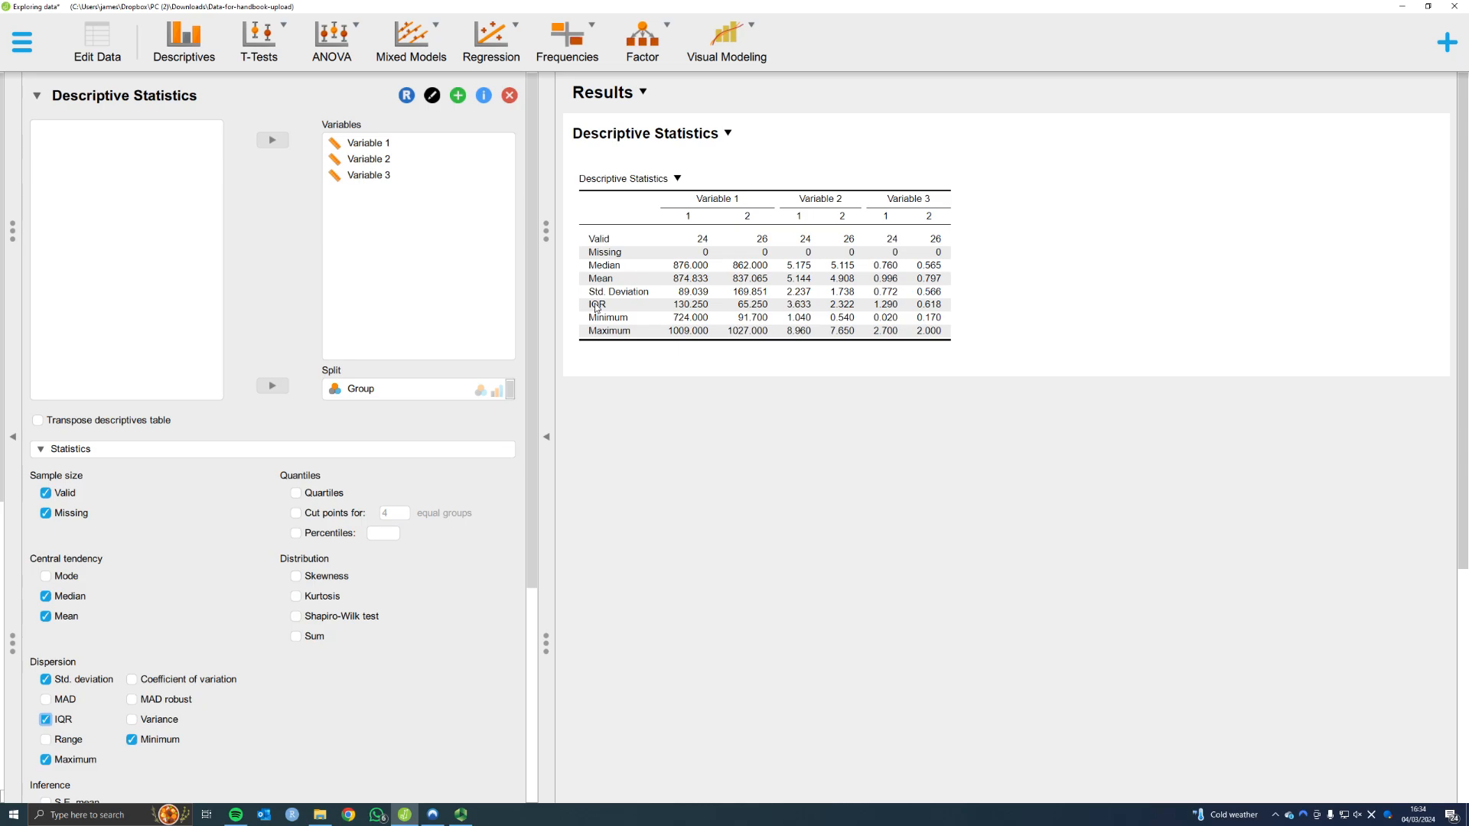
{"action": "left_click", "coordinate": [296, 618]}
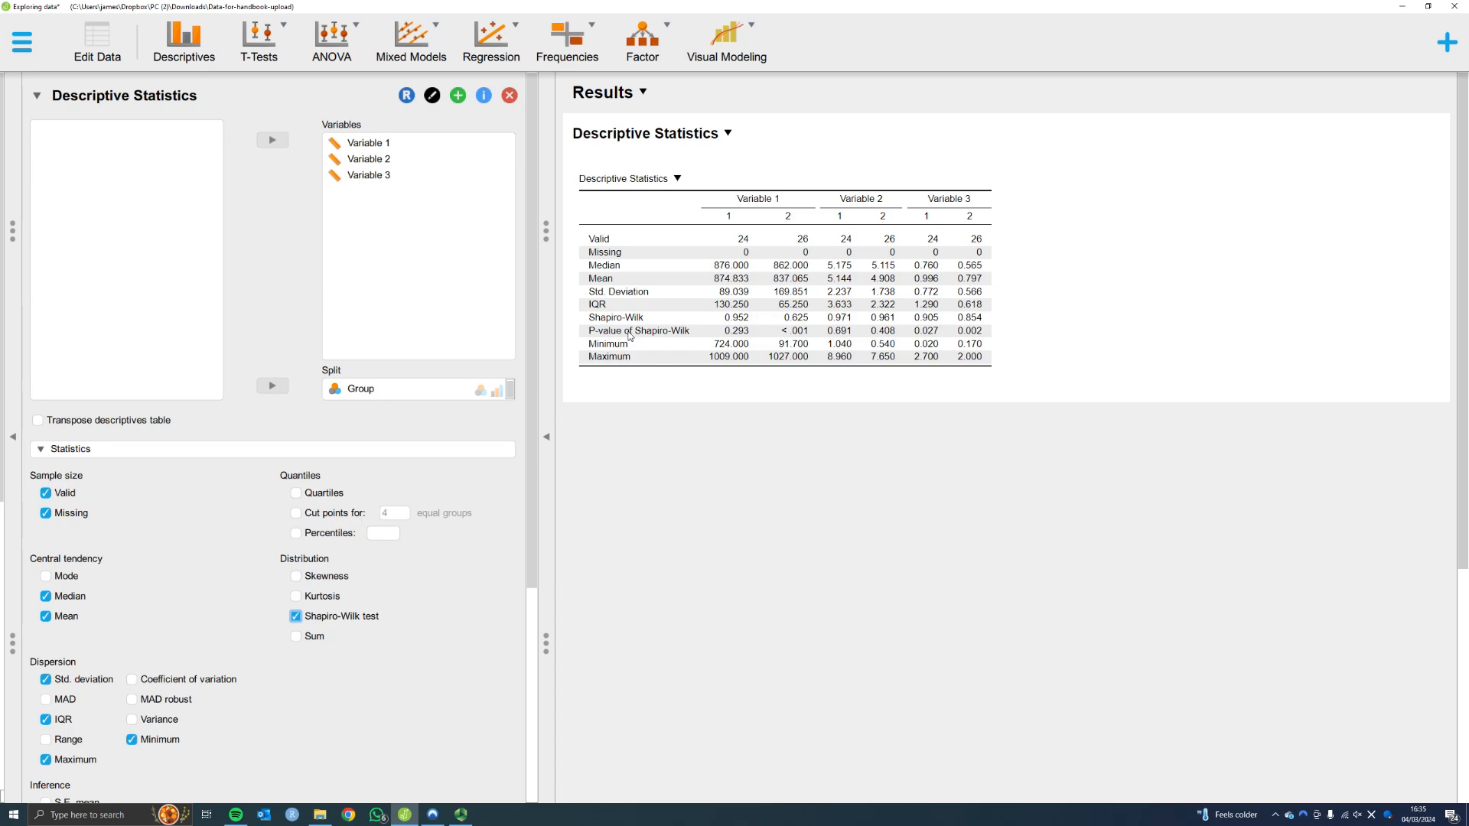
{"action": "key", "text": "alt+Tab"}
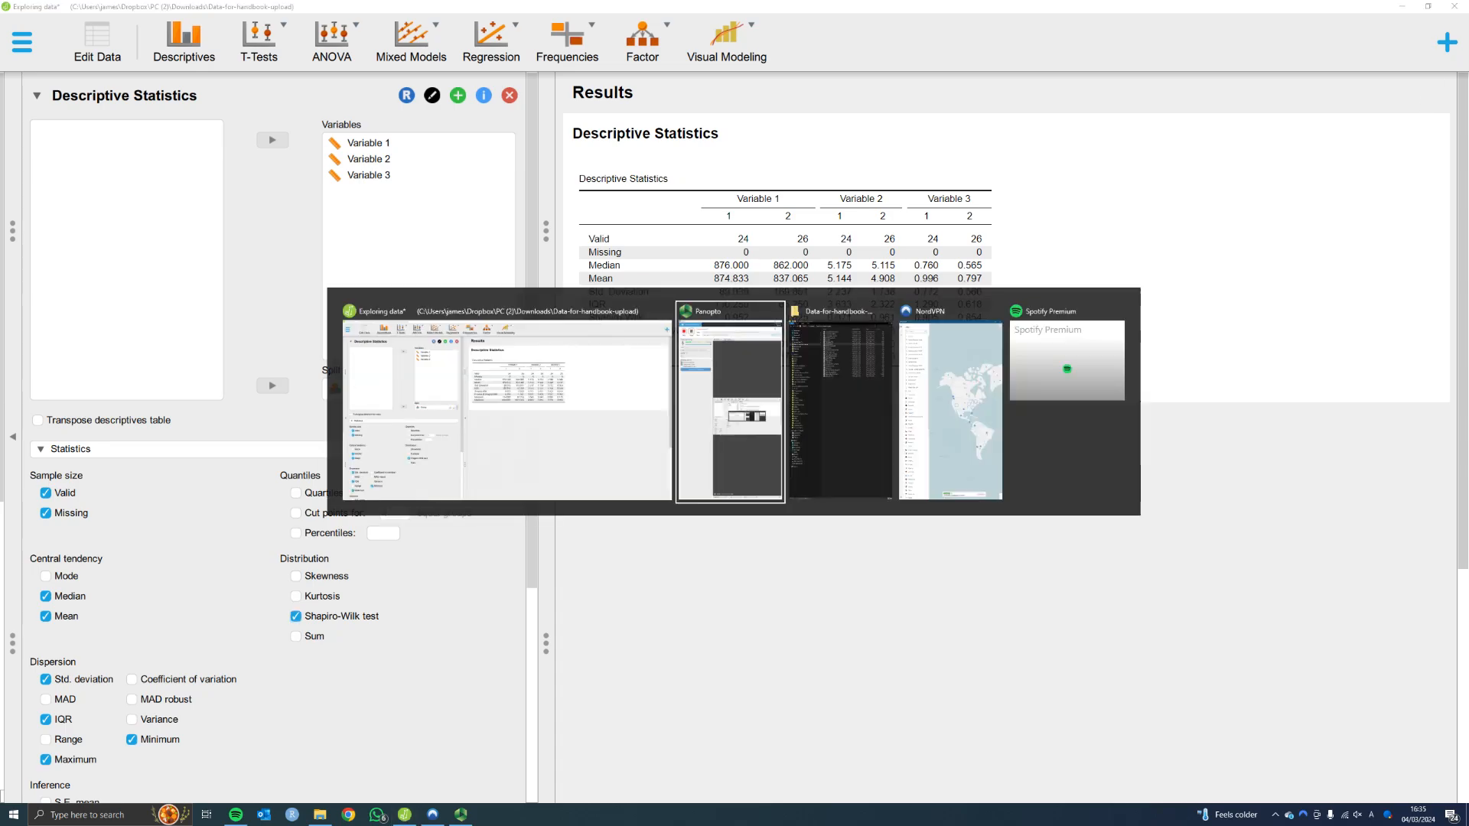
{"action": "key", "text": "Escape"}
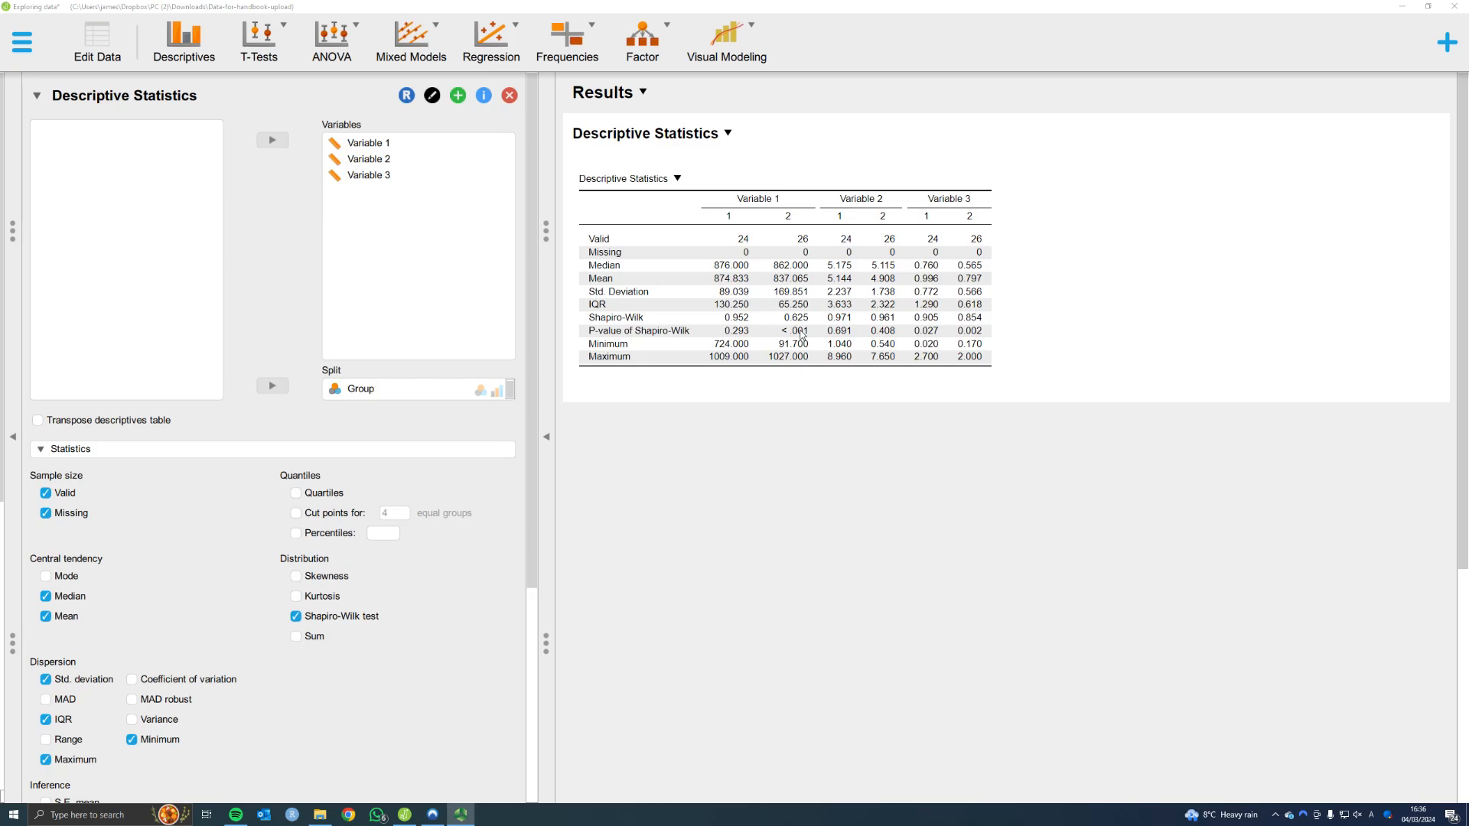
Collapse the statistics options, add distribution plots and correlation plots, and review the plots for both groups
{"action": "scroll", "coordinate": [223, 508], "scroll_direction": "down", "scroll_amount": 4}
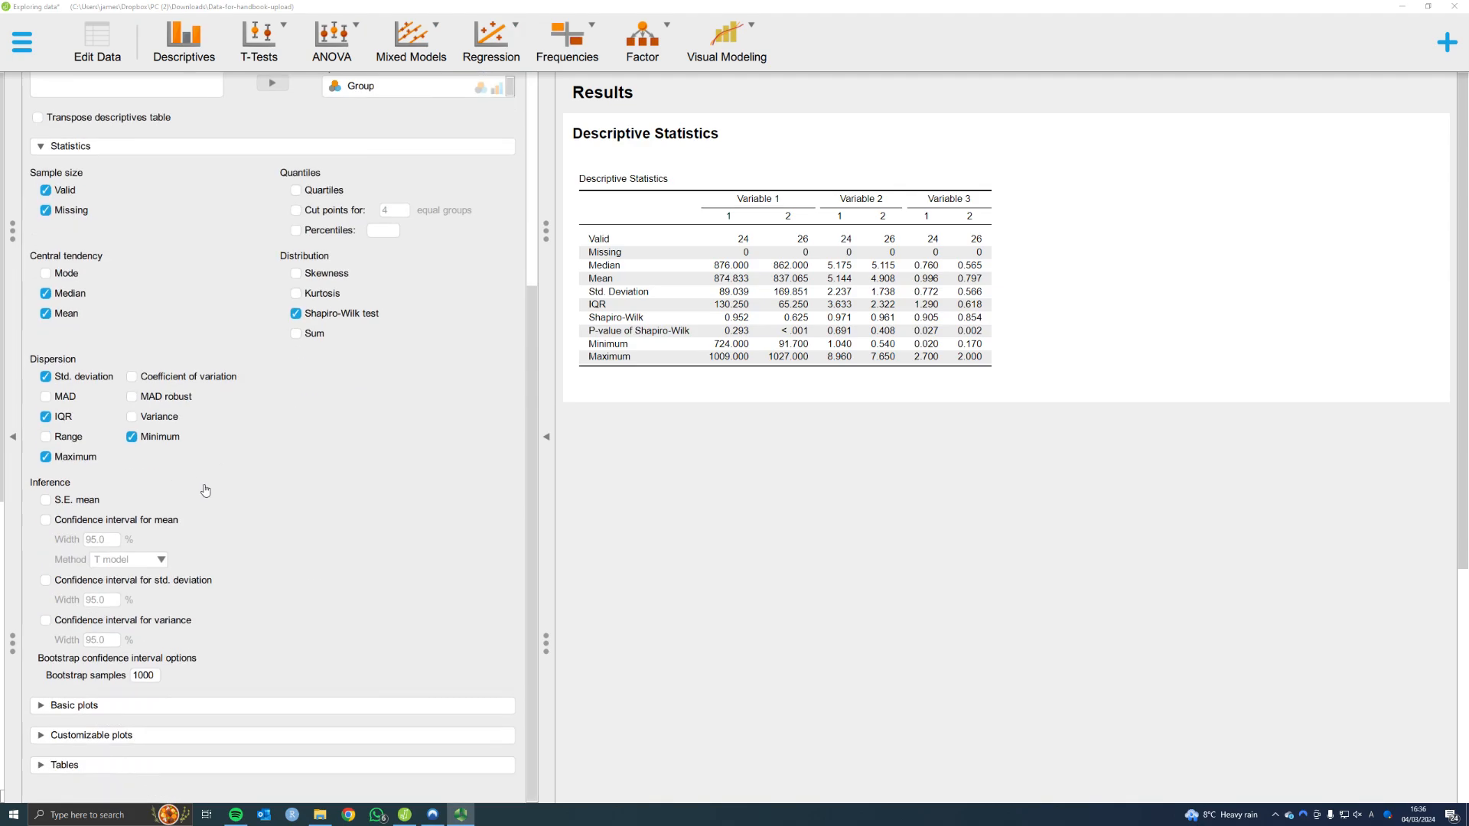
{"action": "left_click", "coordinate": [41, 148]}
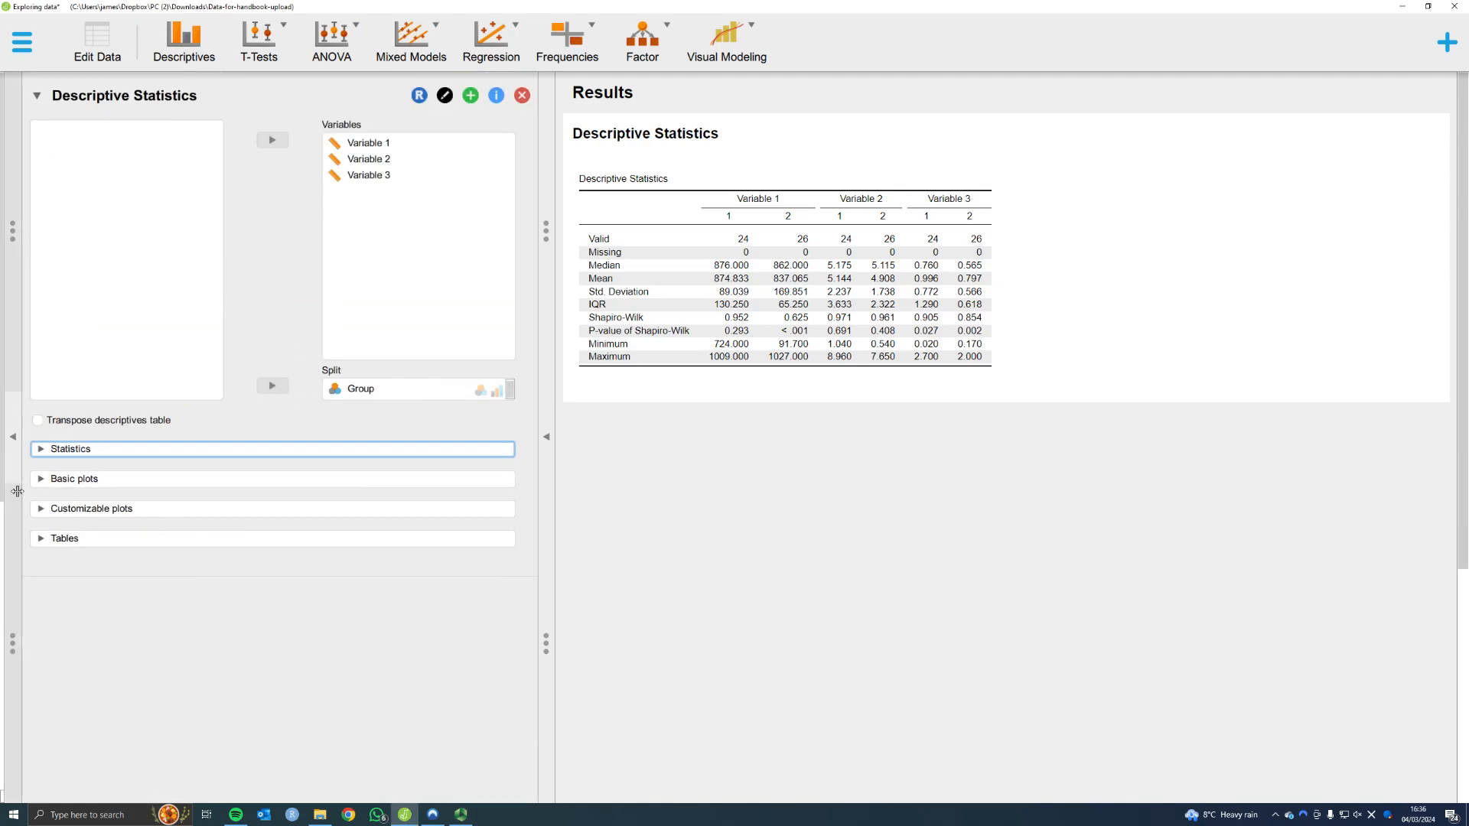
{"action": "left_click", "coordinate": [159, 479]}
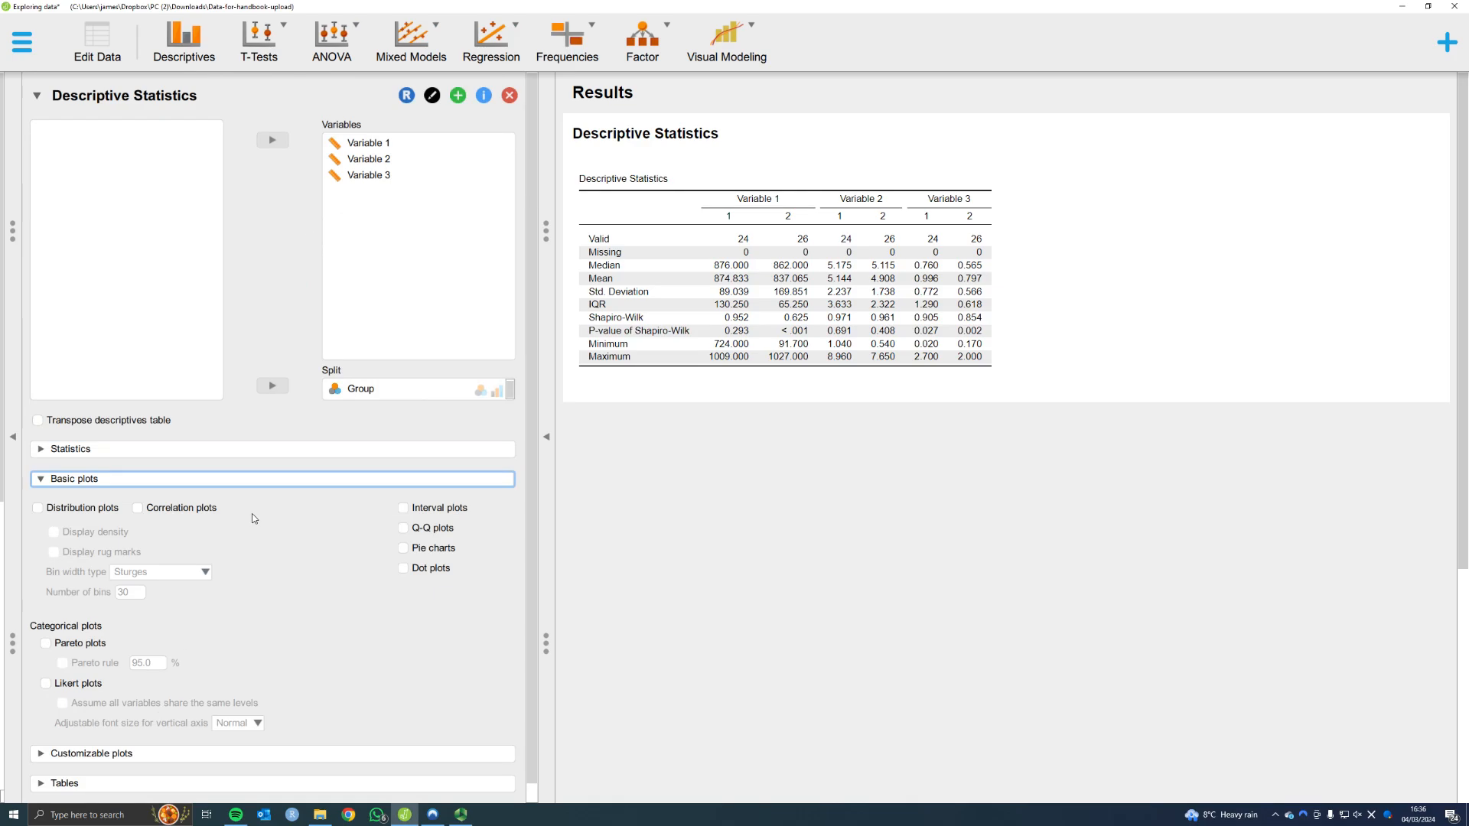
{"action": "left_click", "coordinate": [38, 510]}
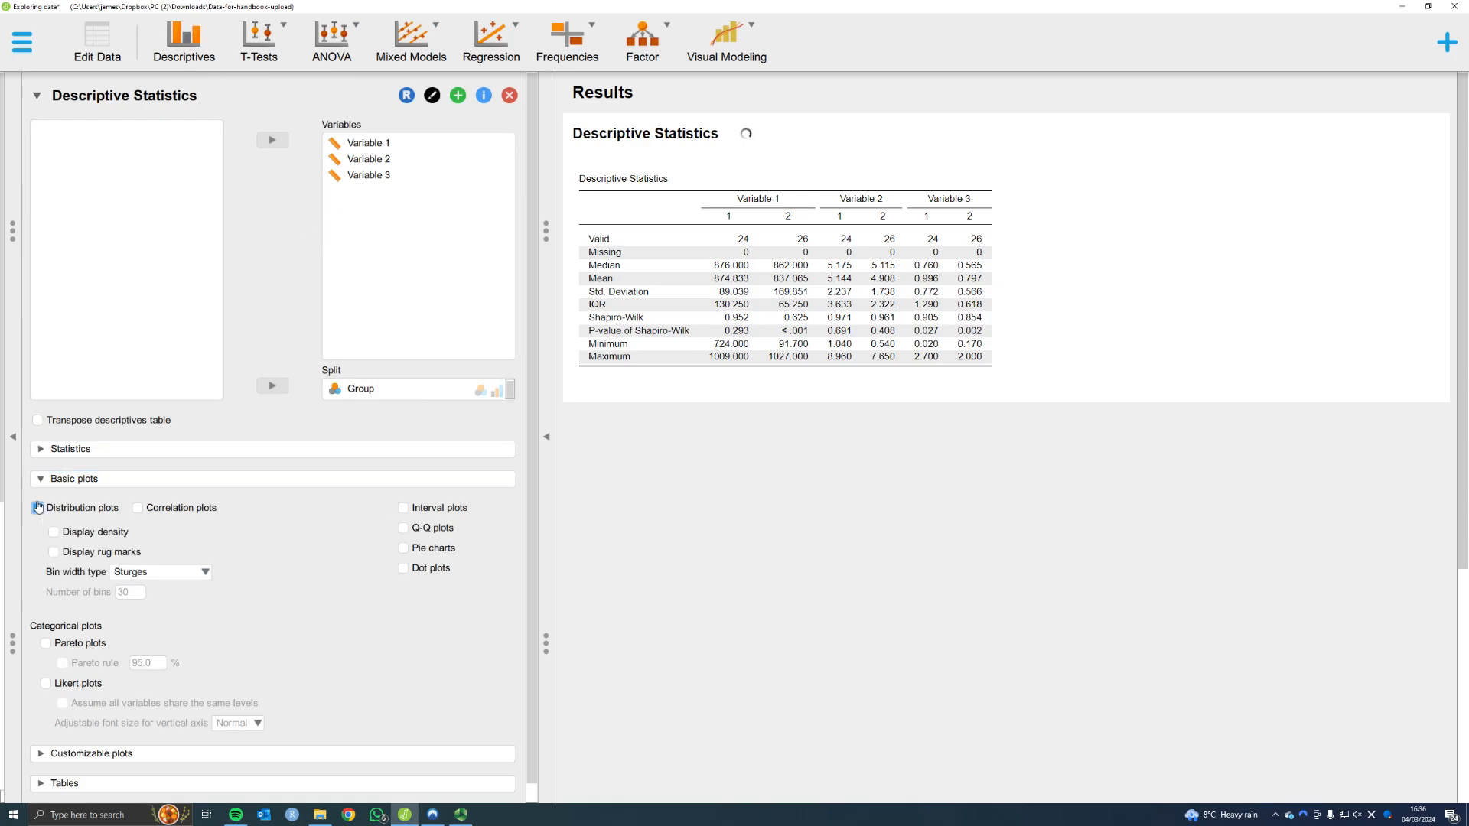
{"action": "left_click", "coordinate": [137, 509]}
{"action": "scroll", "coordinate": [993, 379], "scroll_direction": "down", "scroll_amount": 10}
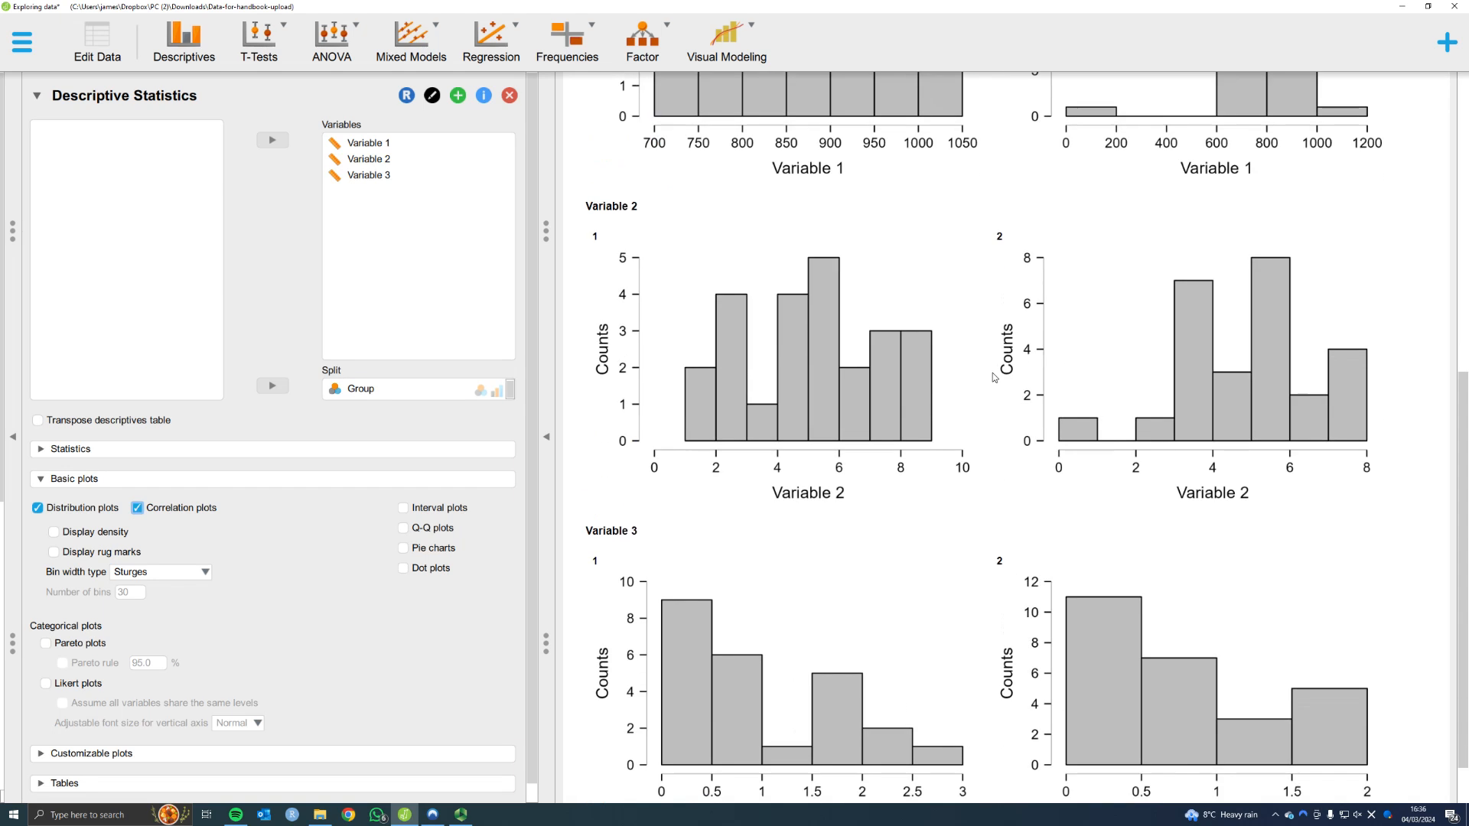
{"action": "scroll", "coordinate": [993, 379], "scroll_direction": "down", "scroll_amount": 12}
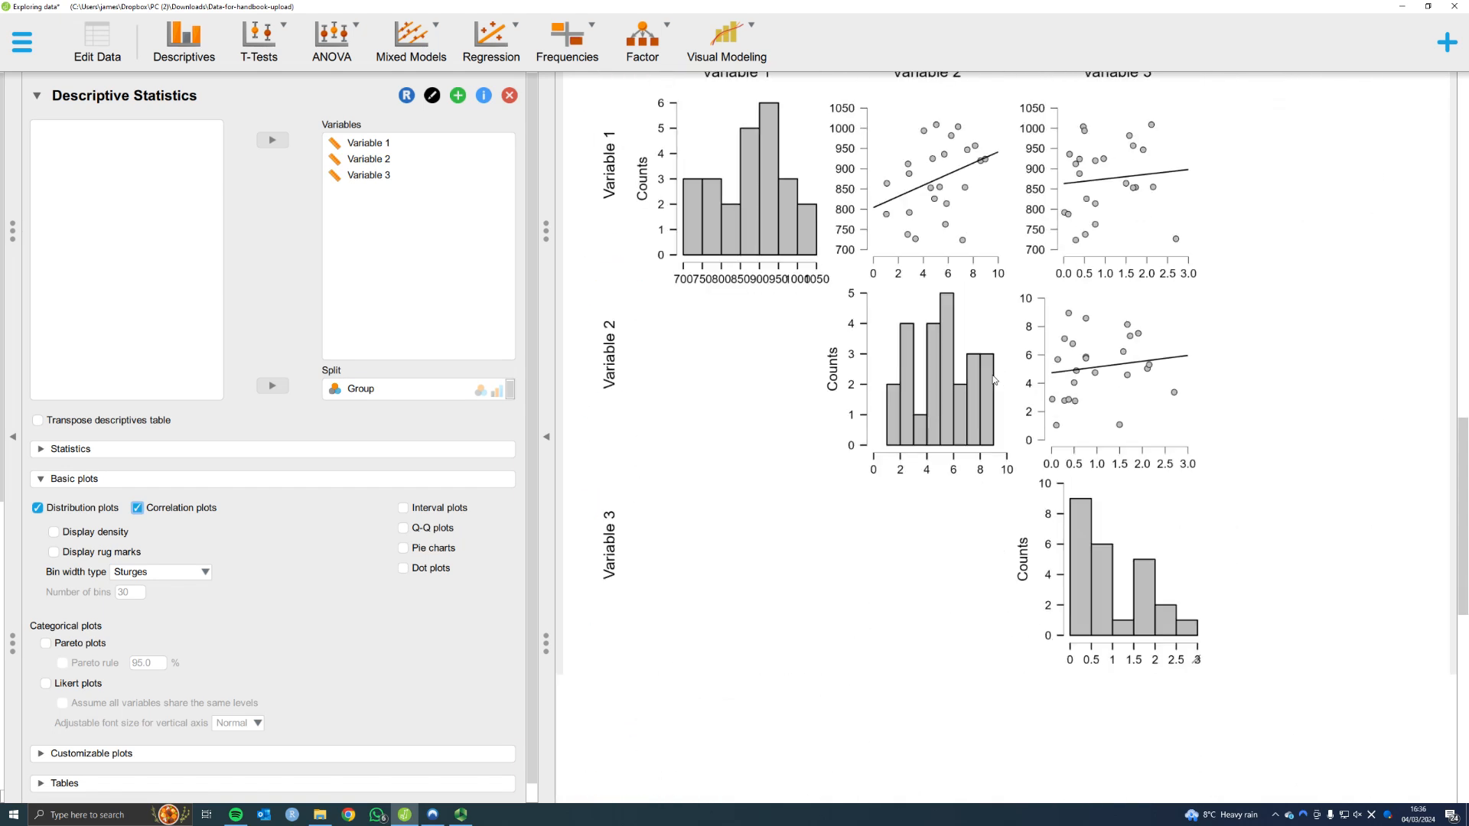
{"action": "scroll", "coordinate": [993, 379], "scroll_direction": "down", "scroll_amount": 3}
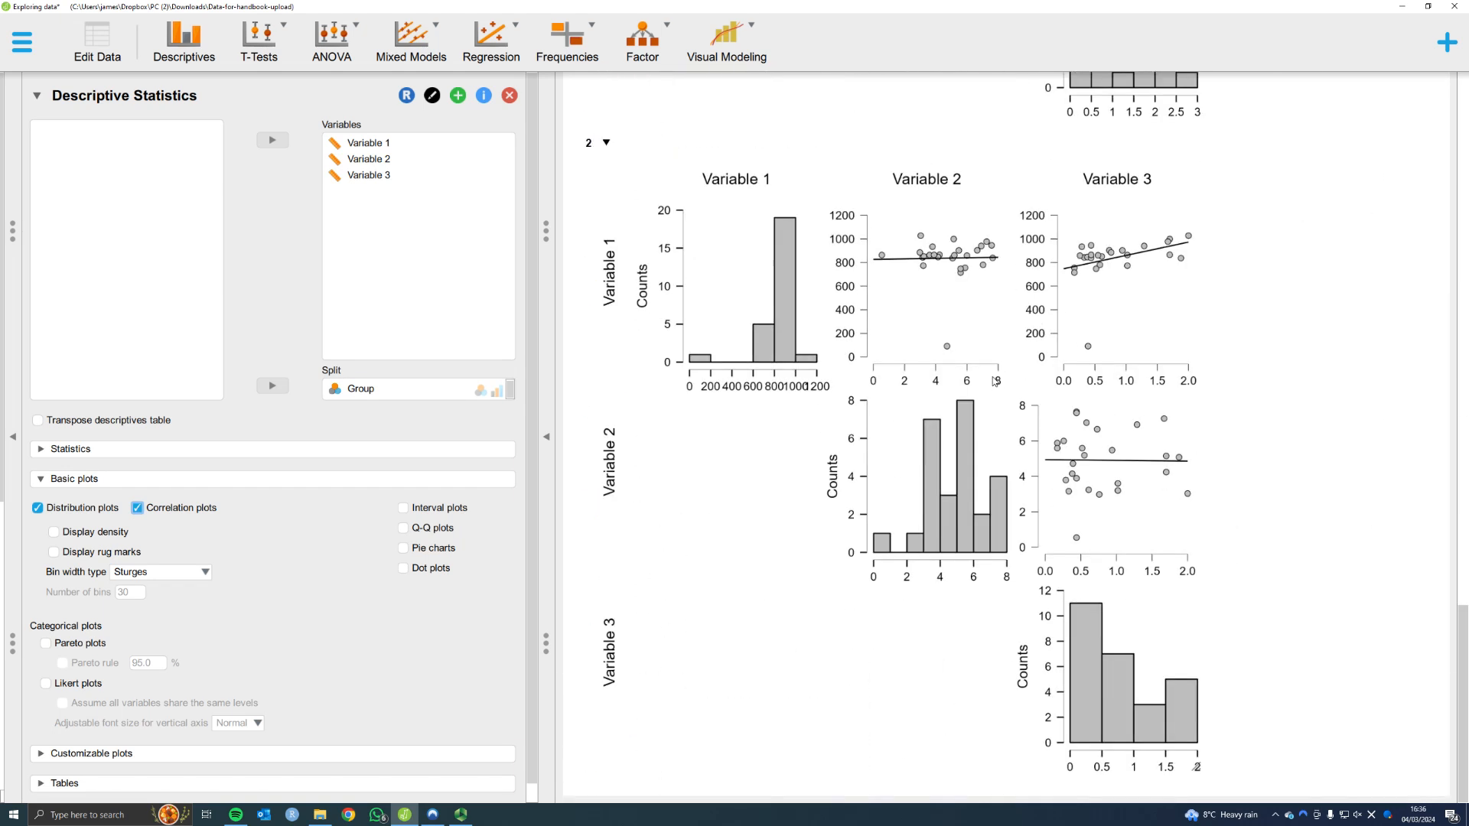
{"action": "scroll", "coordinate": [993, 379], "scroll_direction": "up", "scroll_amount": 20}
{"action": "scroll", "coordinate": [993, 380], "scroll_direction": "down", "scroll_amount": 1}
{"action": "scroll", "coordinate": [766, 320], "scroll_direction": "up", "scroll_amount": 1}
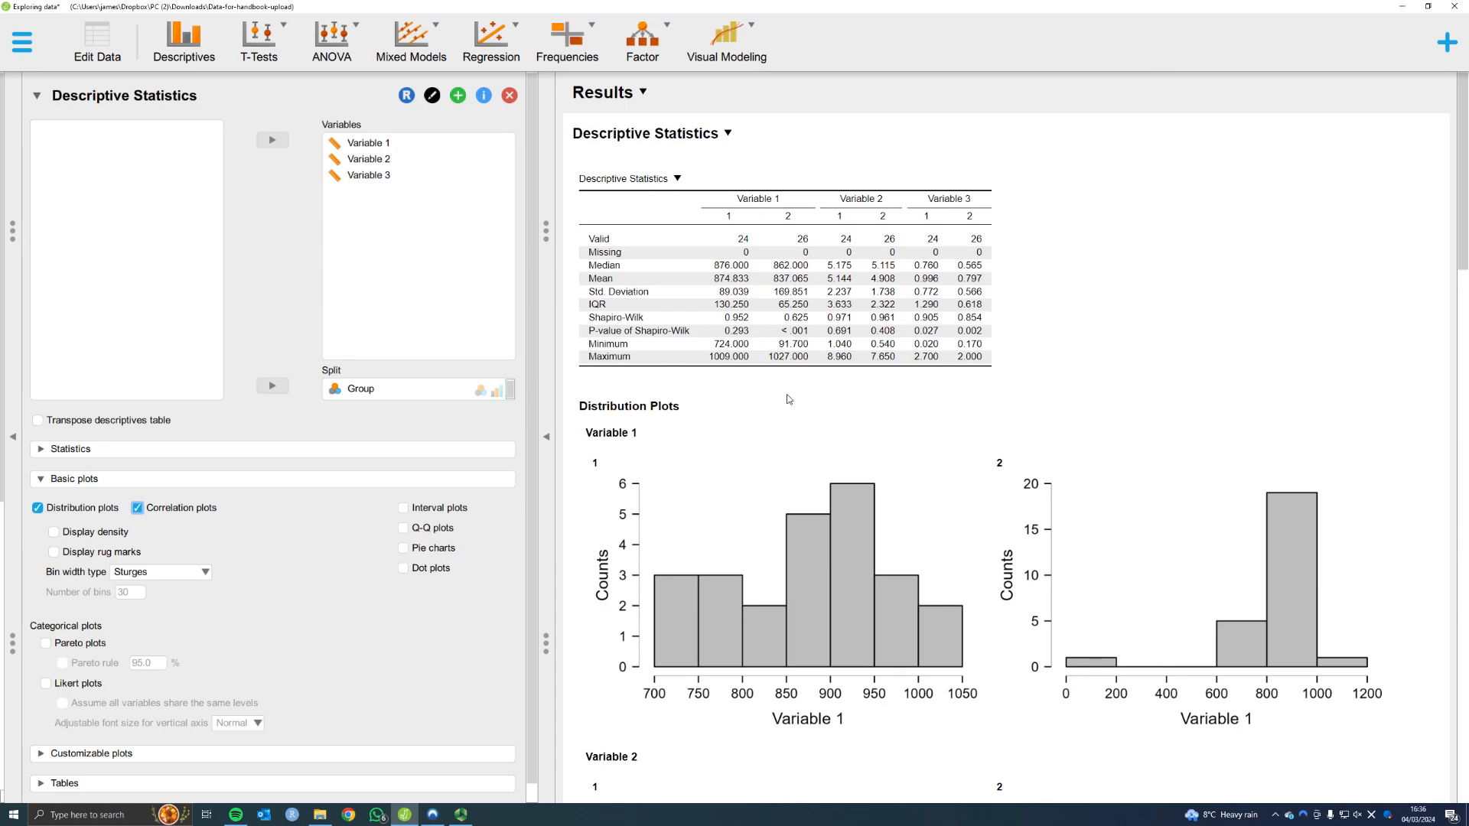